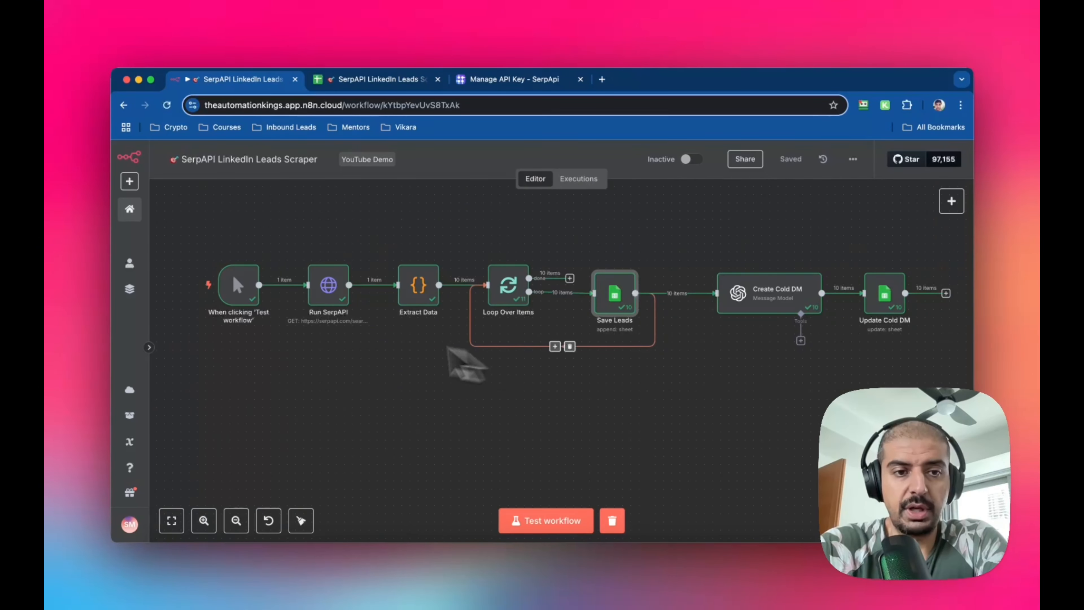
- Open the Run SerpAPI node and check the SerpApi account's monthly search usage before returning to the workflow
mouse_move(244, 299)
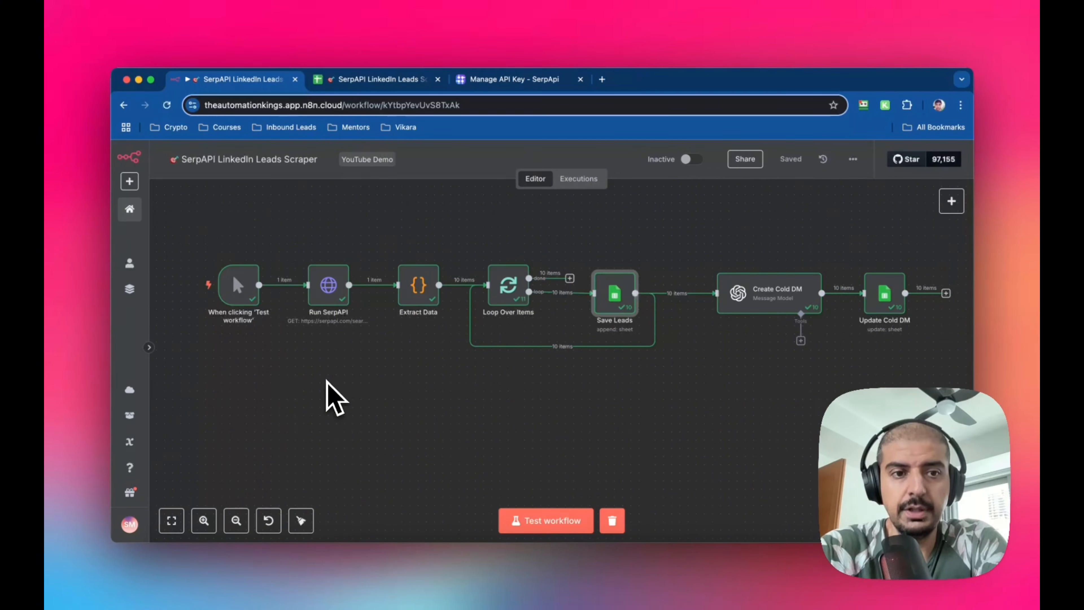
mouse_move(329, 288)
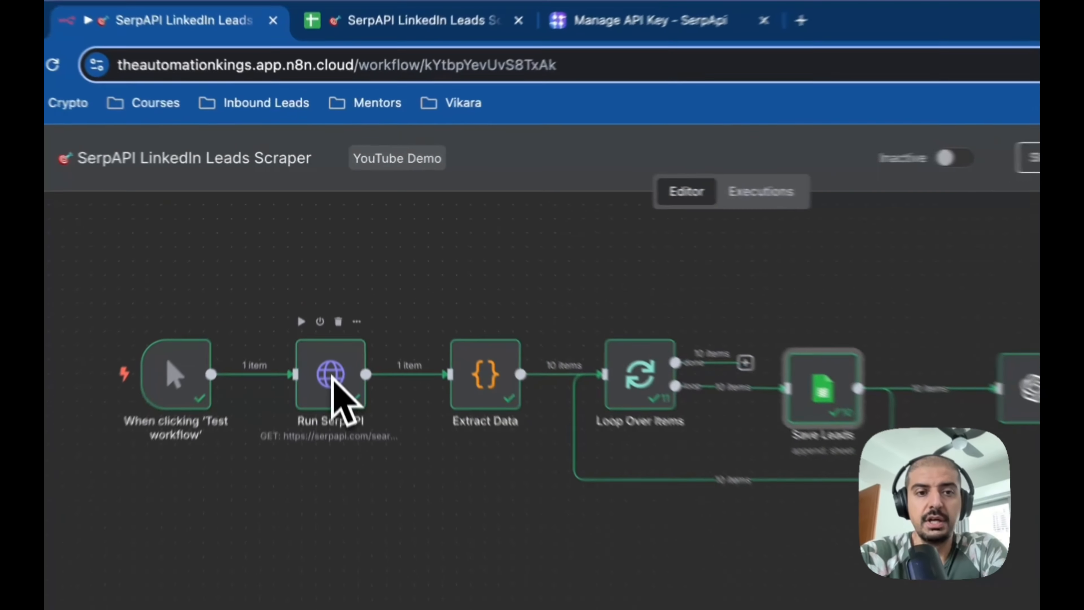
double_click(333, 408)
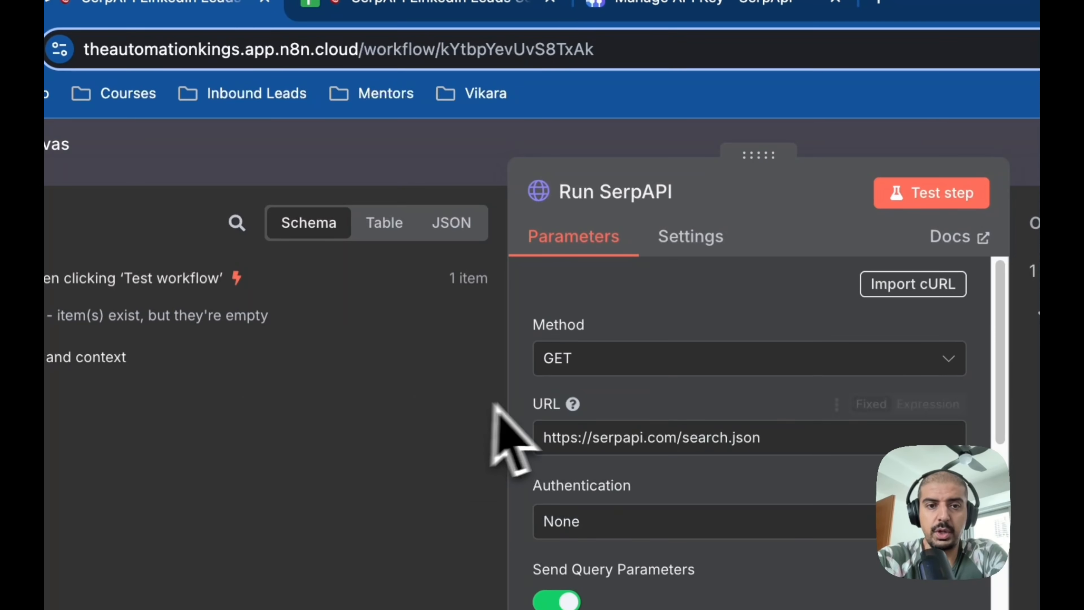
left_click(689, 2)
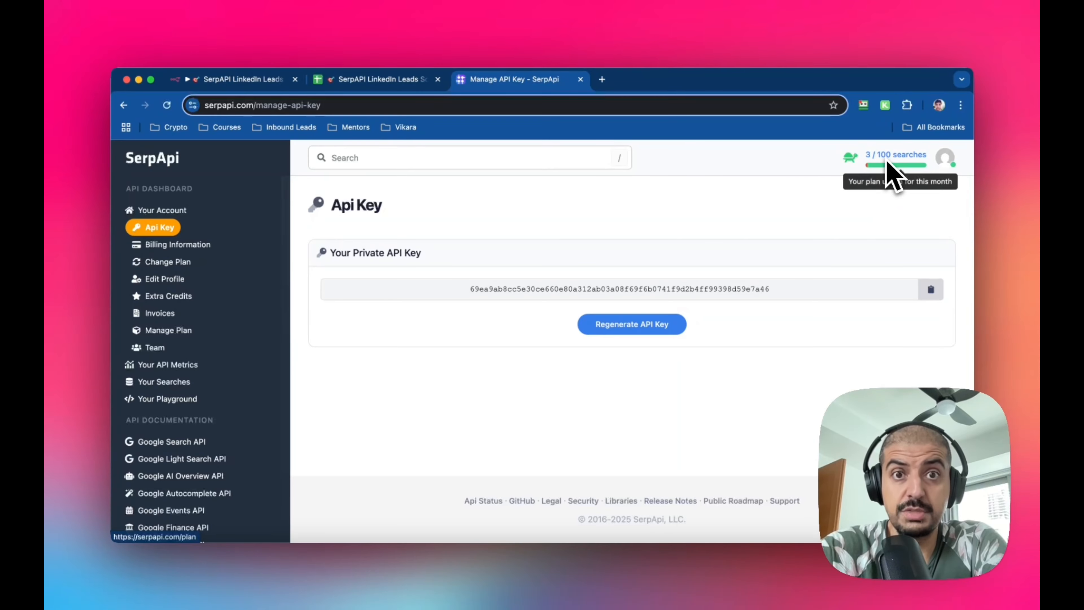
left_click(246, 83)
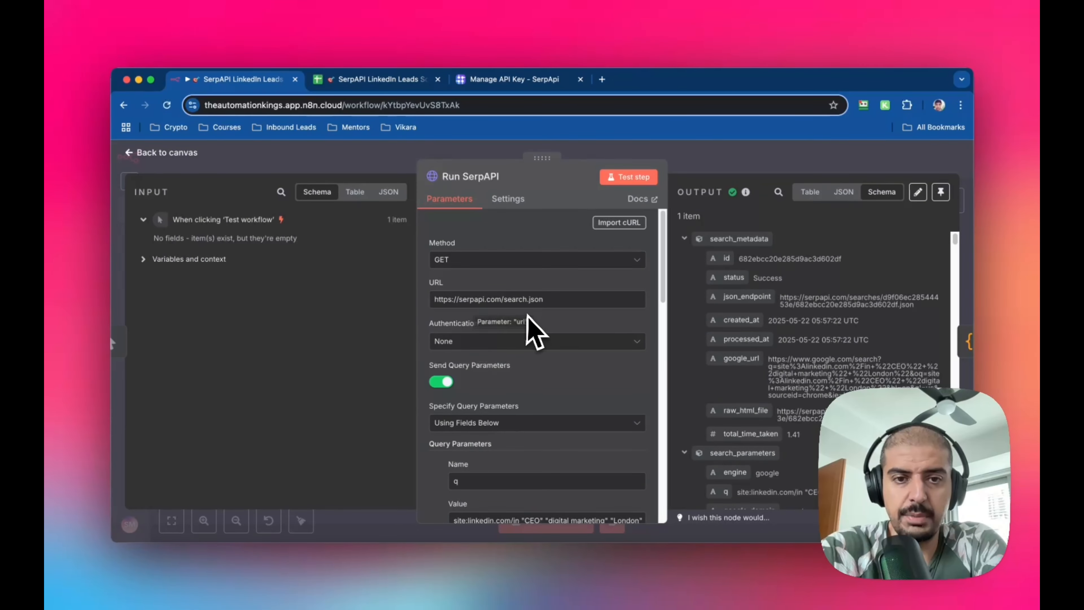
- Review the Run SerpAPI request's query parameter settings and examine the full value of the q parameter
scroll(529, 314, "down", 3)
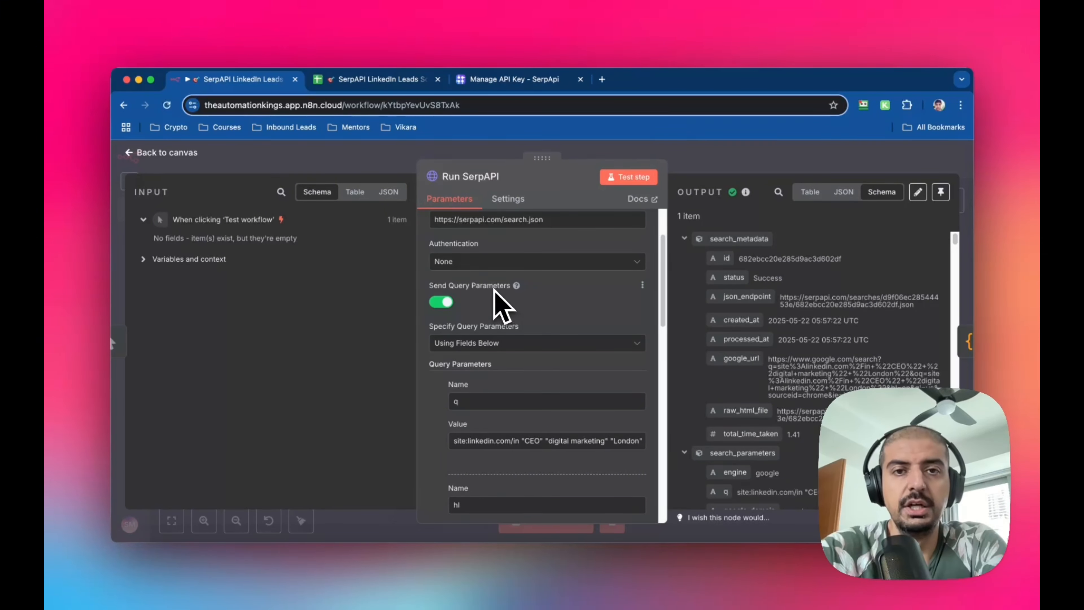
scroll(529, 316, "down", 2)
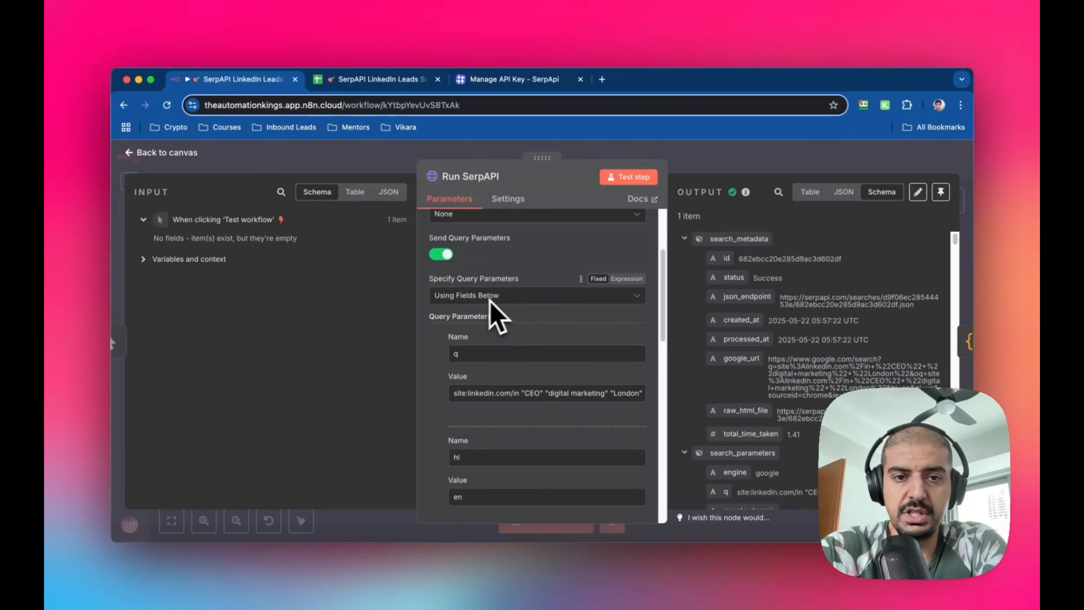
scroll(501, 305, "down", 2)
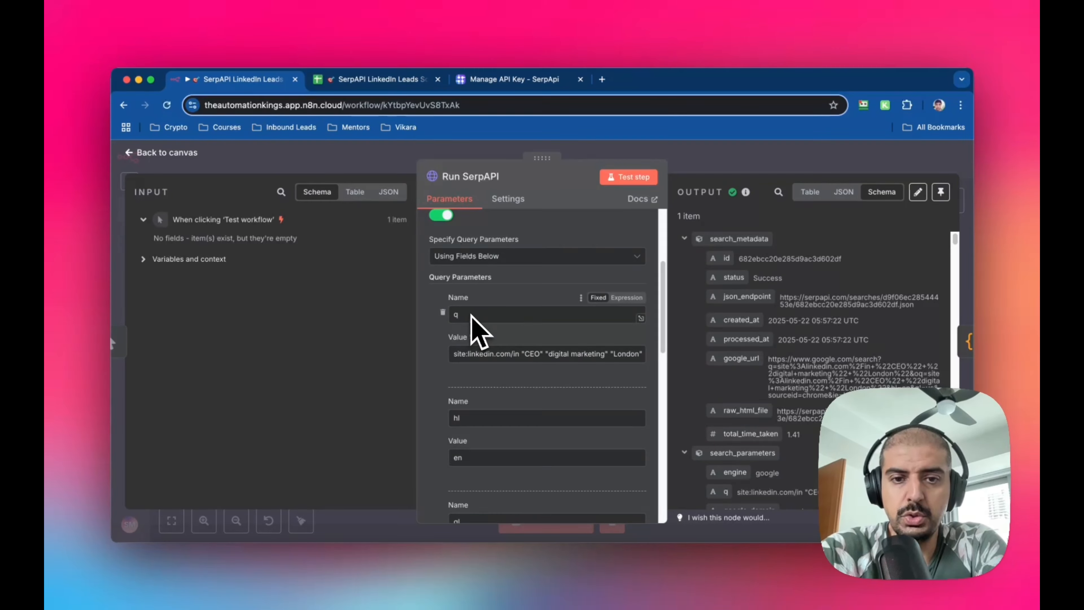
scroll(473, 325, "down", 1)
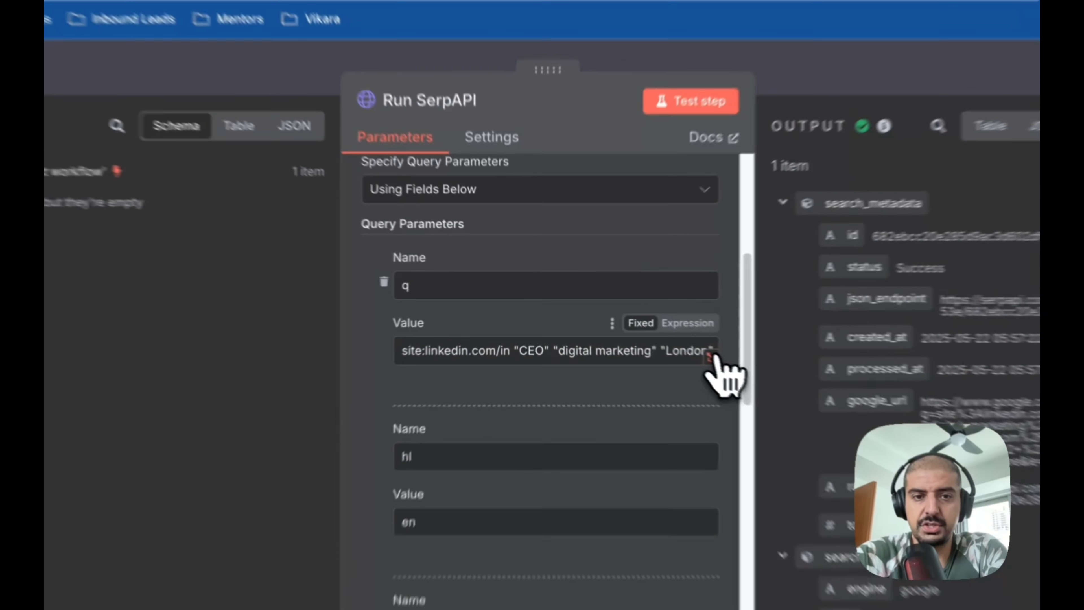
left_click(709, 357)
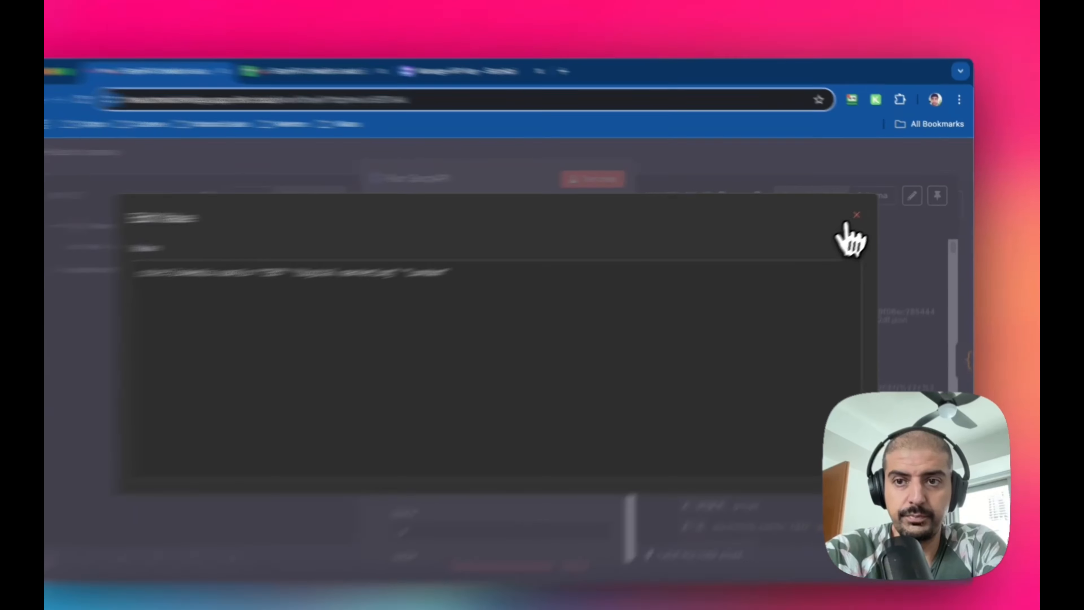
left_click(867, 209)
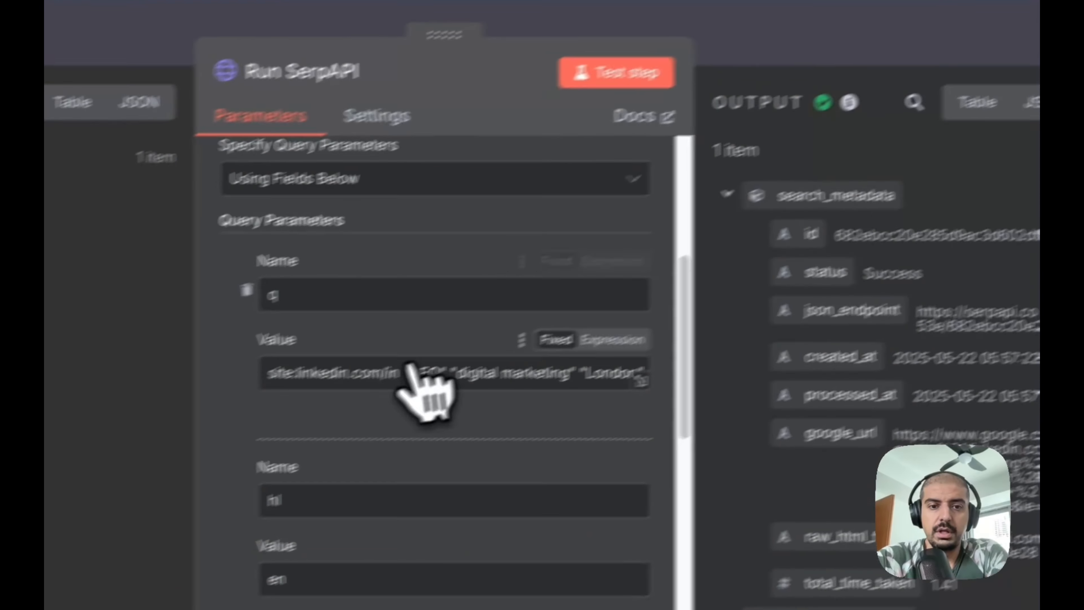
- Review the hl, gl and api_key query parameters and check the private key on the SerpApi API key page
scroll(409, 368, "down", 3)
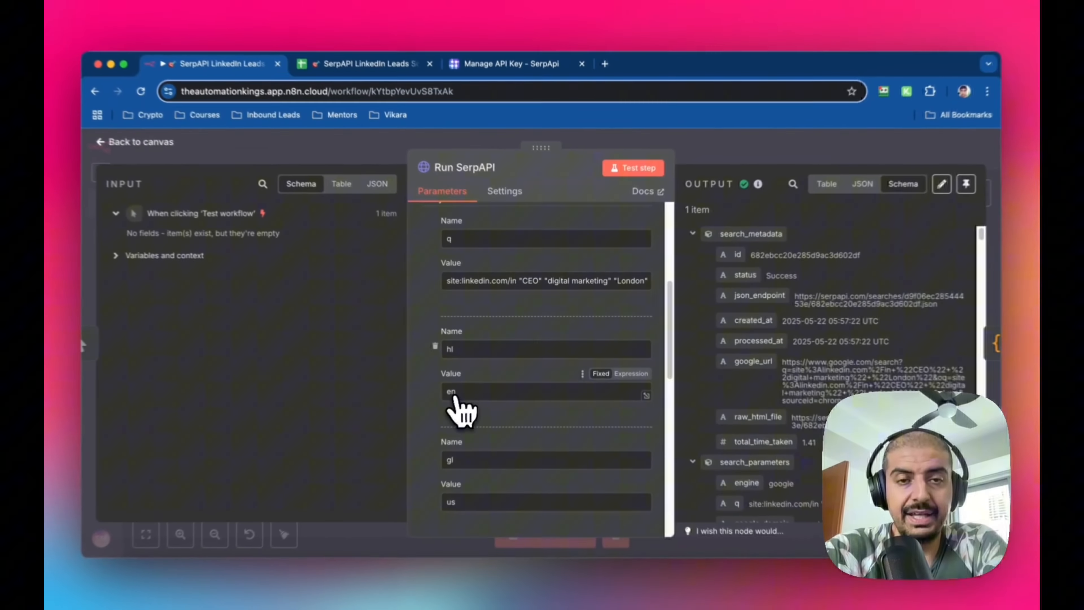
scroll(570, 387, "down", 4)
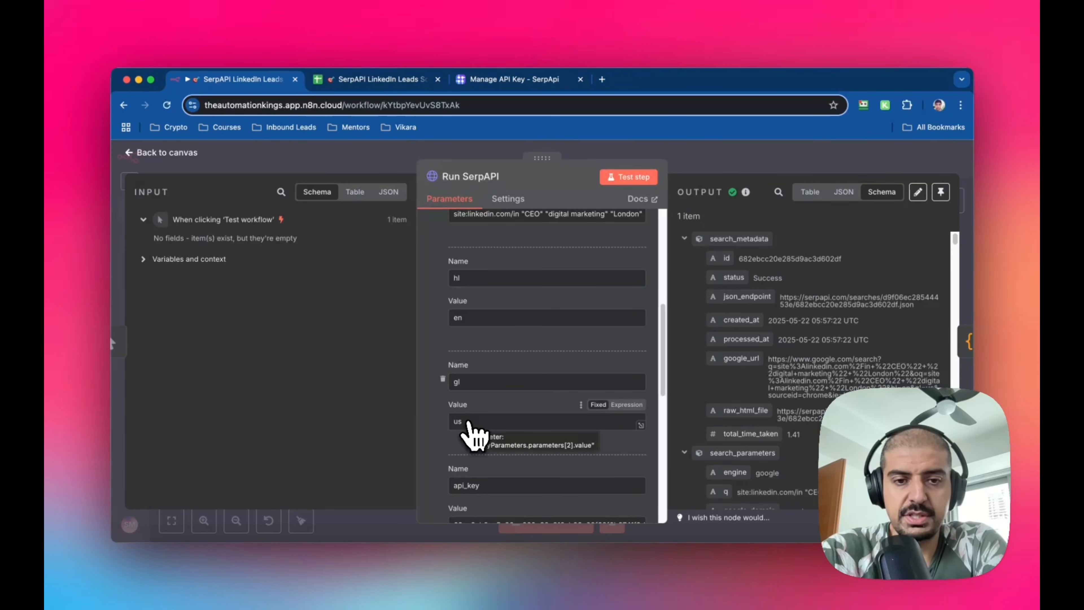
scroll(497, 401, "down", 2)
scroll(497, 405, "down", 2)
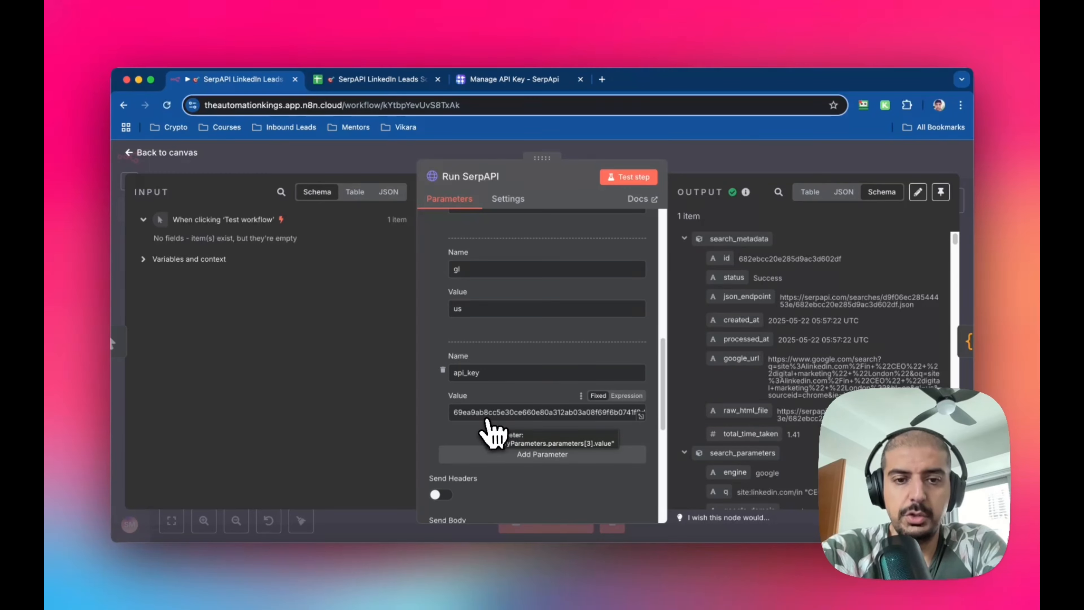
left_click(512, 79)
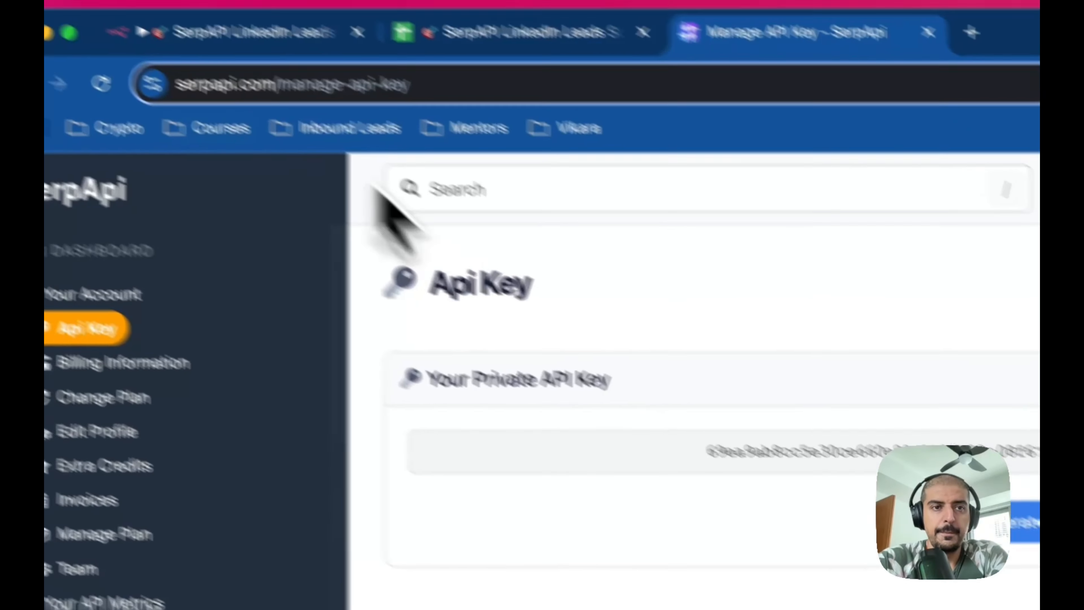
left_click(232, 36)
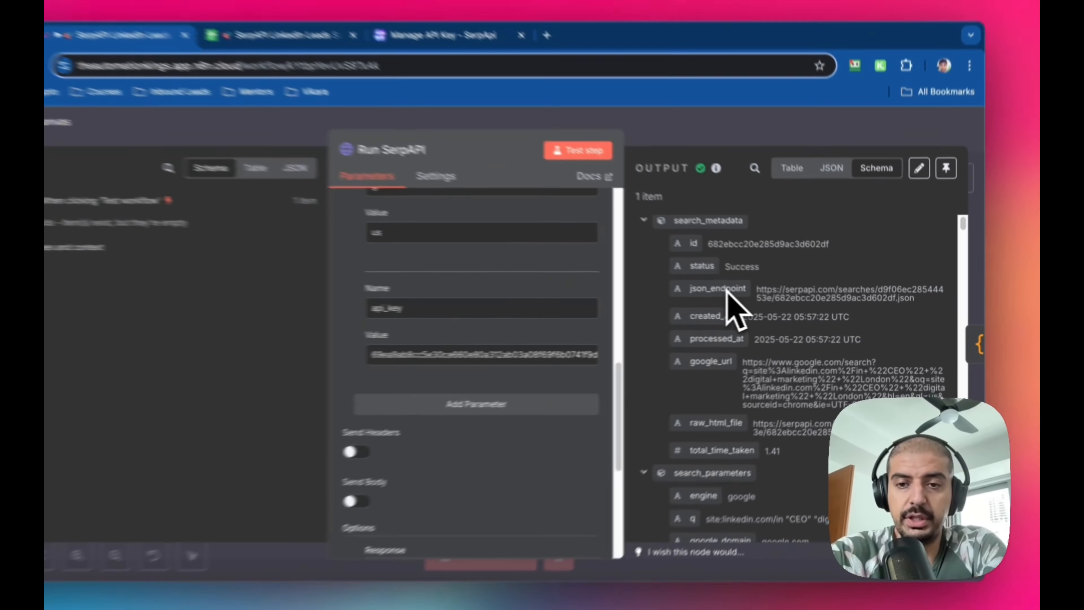
- Examine the Run SerpAPI node's output data and return to the canvas
scroll(885, 291, "down", 3)
scroll(757, 311, "down", 10)
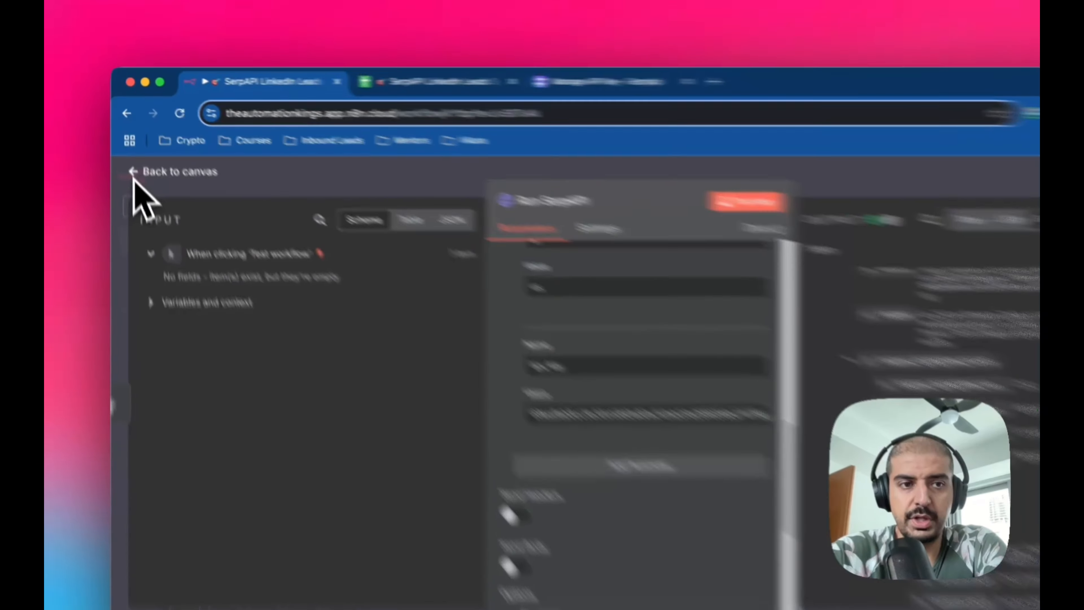
left_click(132, 153)
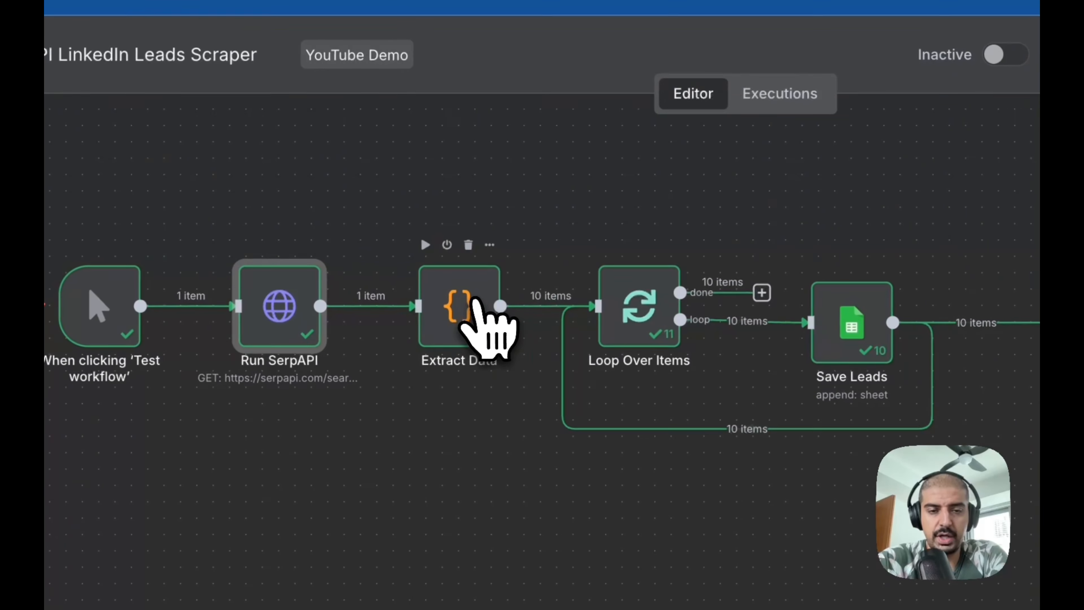
- Examine the JavaScript code and output fields of the Extract Data node, closing it when done
double_click(462, 305)
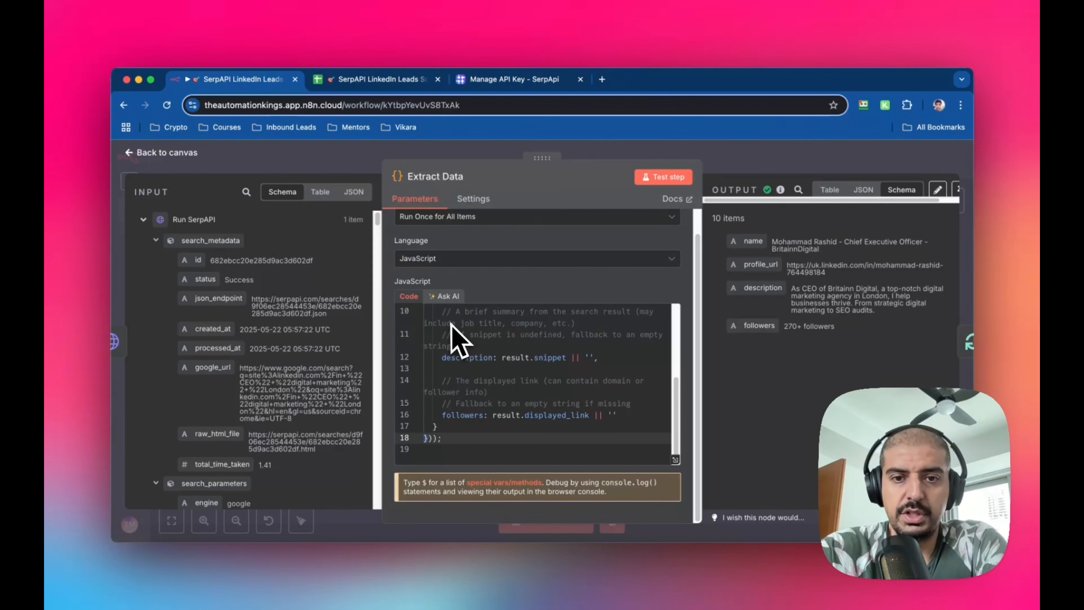
scroll(593, 339, "up", 5)
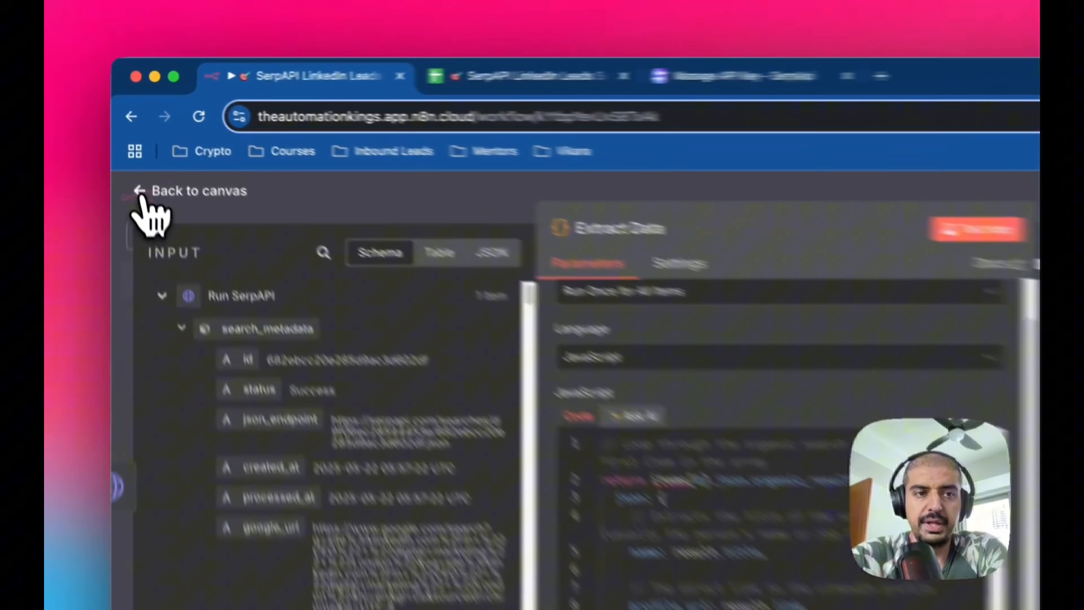
left_click(140, 193)
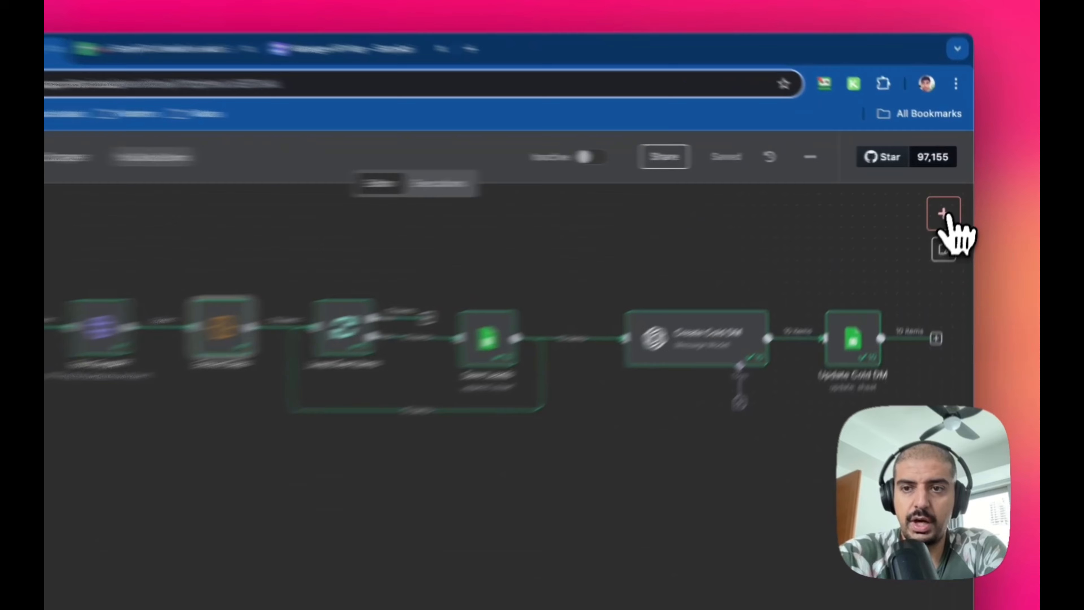
- Search the available nodes for "loo" and inspect the existing Loop Over Items node's batch size setting
left_click(943, 213)
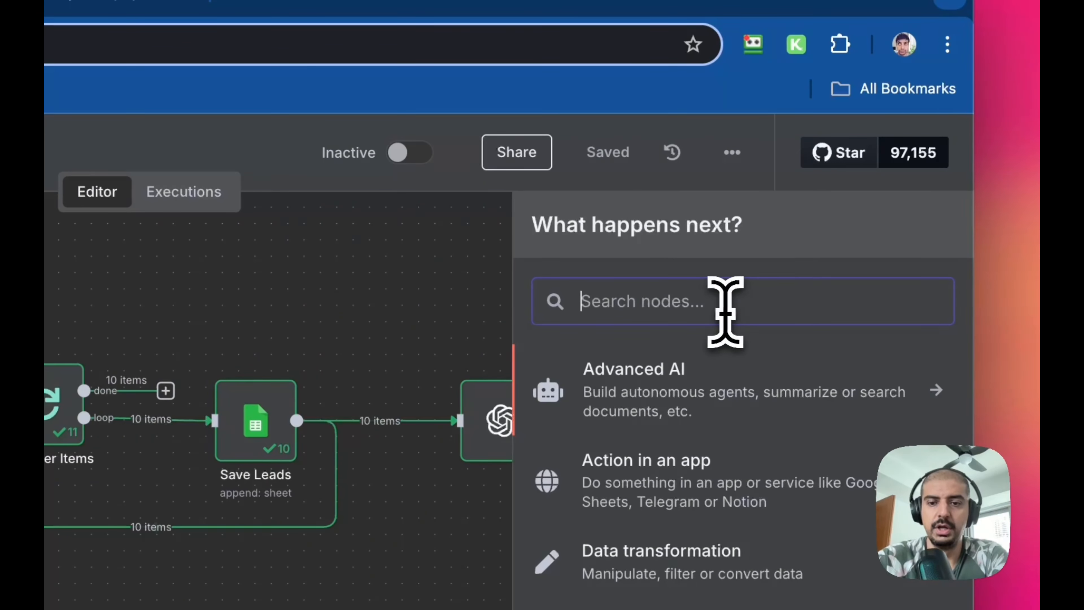
type("loo")
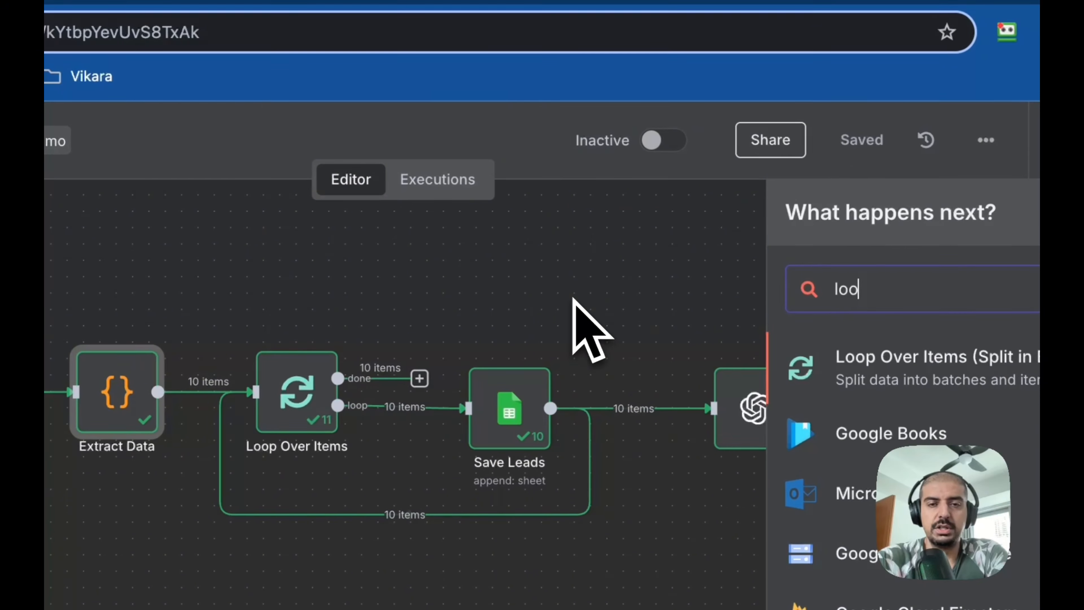
left_click(572, 304)
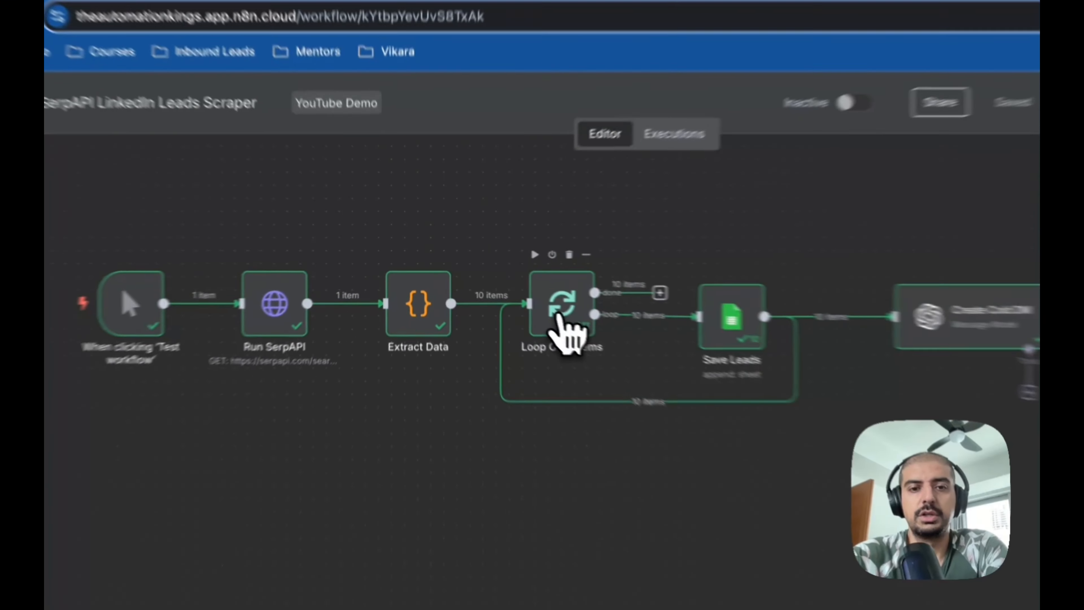
double_click(508, 295)
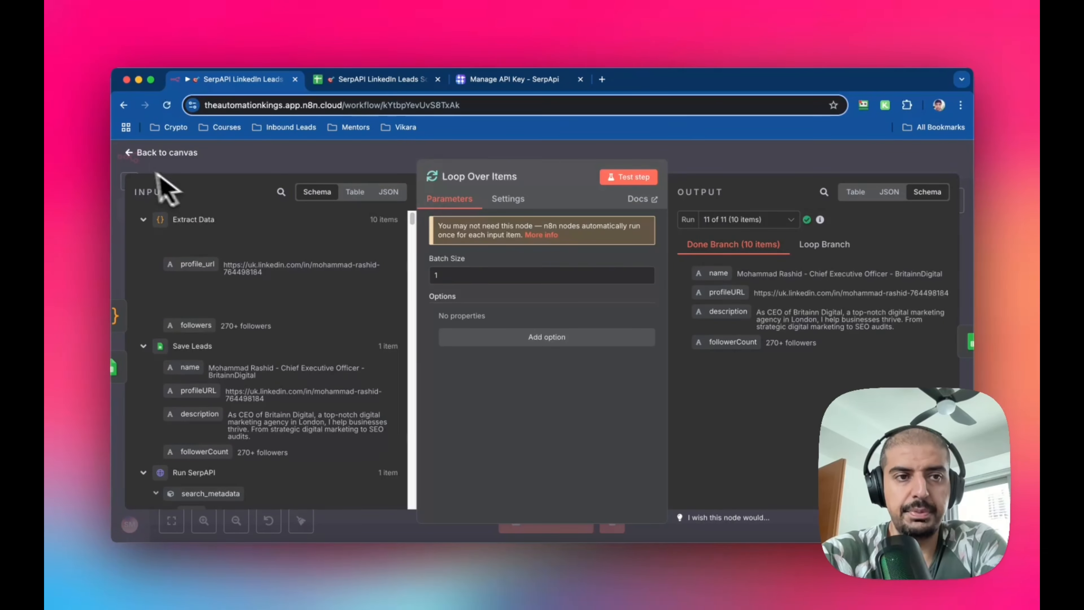
left_click(136, 155)
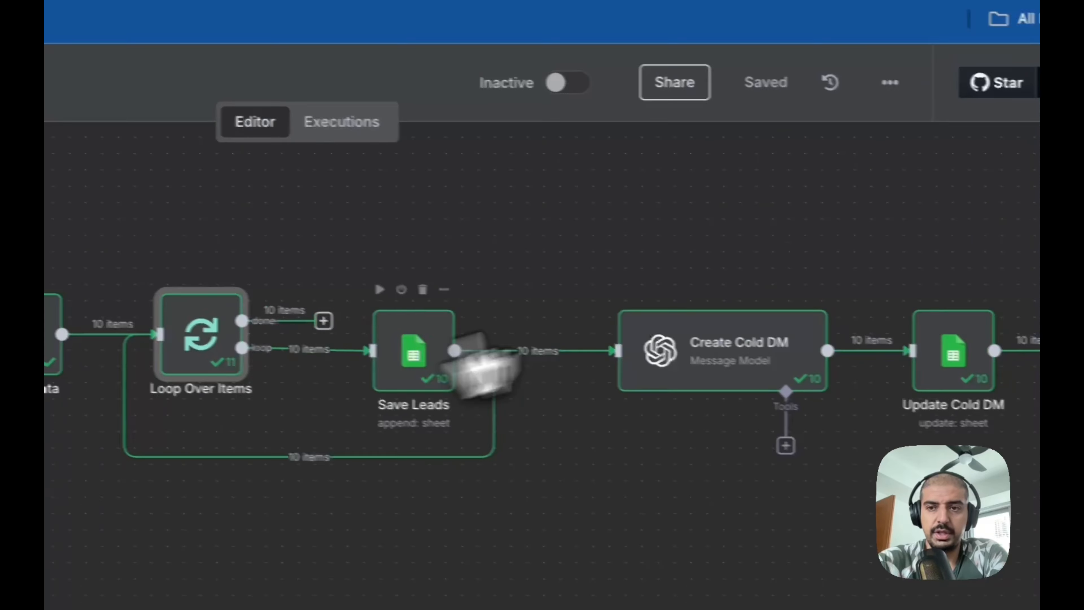
- Search the available nodes for "google" and look through the Google Sheets actions without adding one
left_click(952, 153)
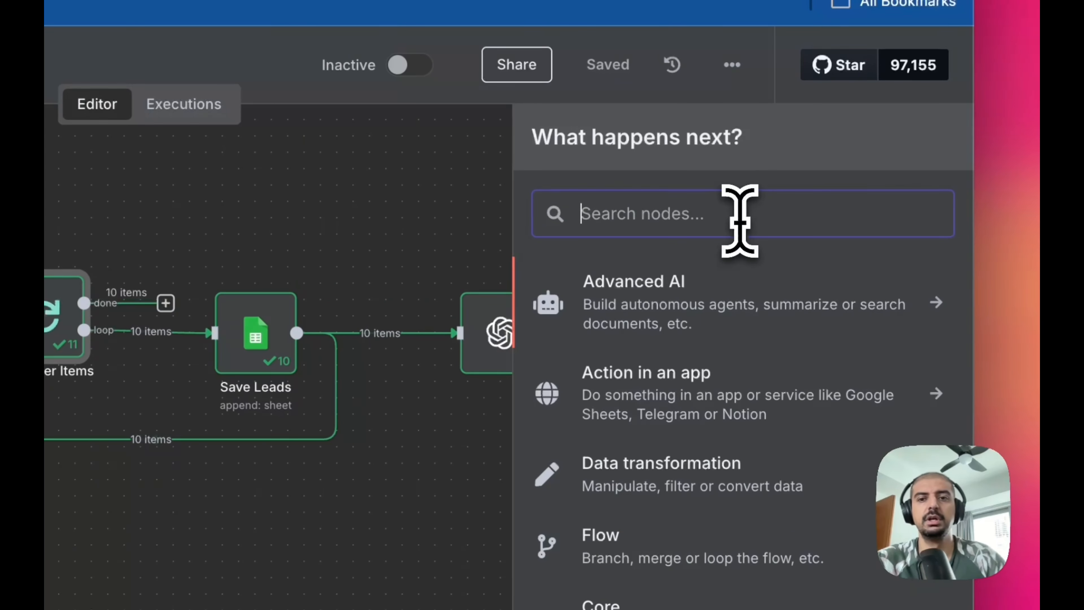
type("google")
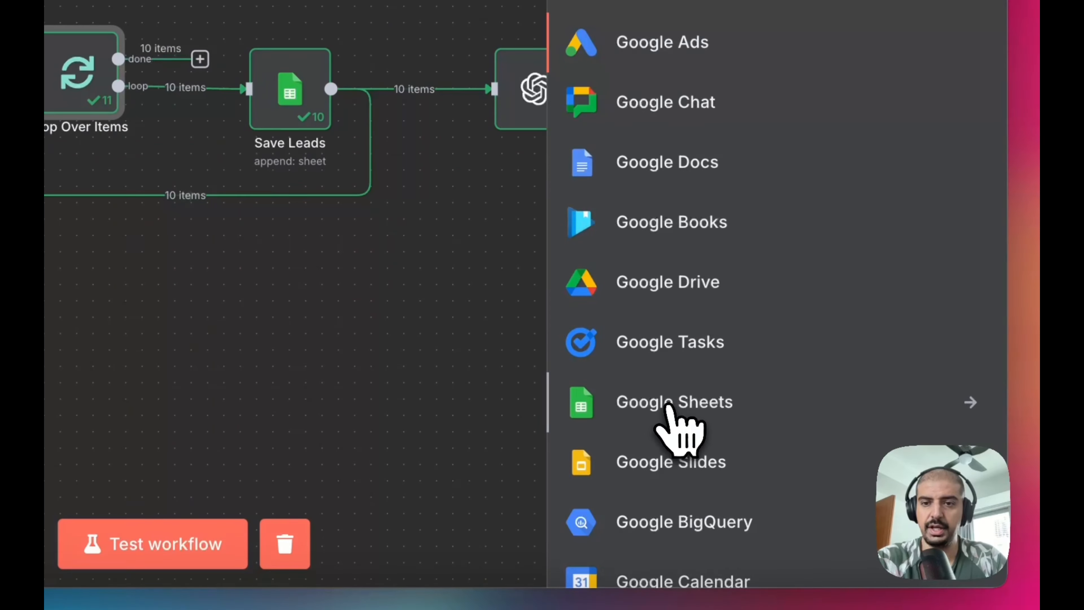
left_click(679, 432)
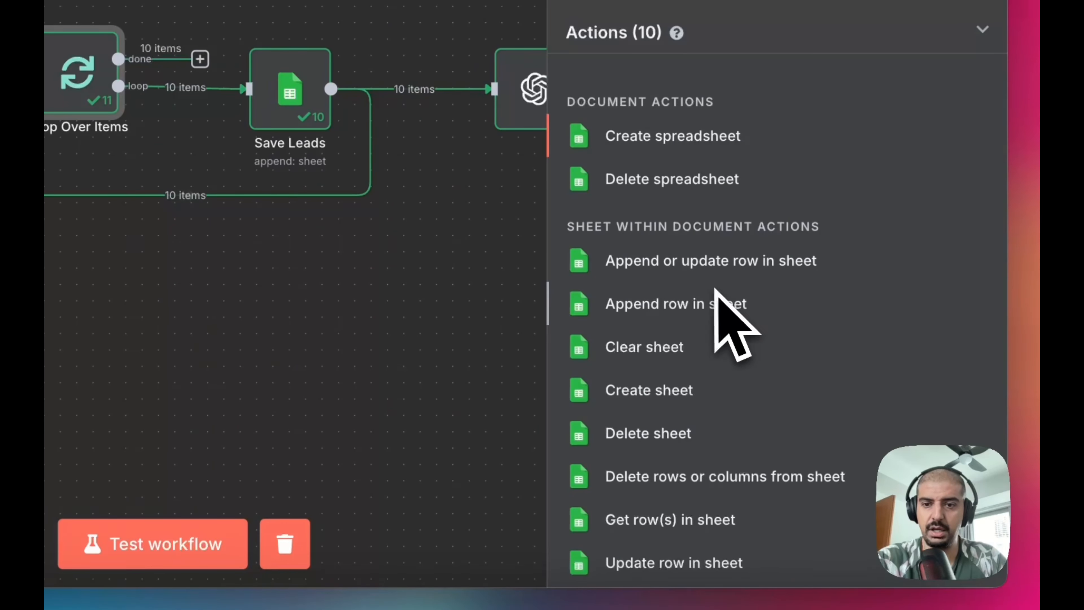
left_click(390, 278)
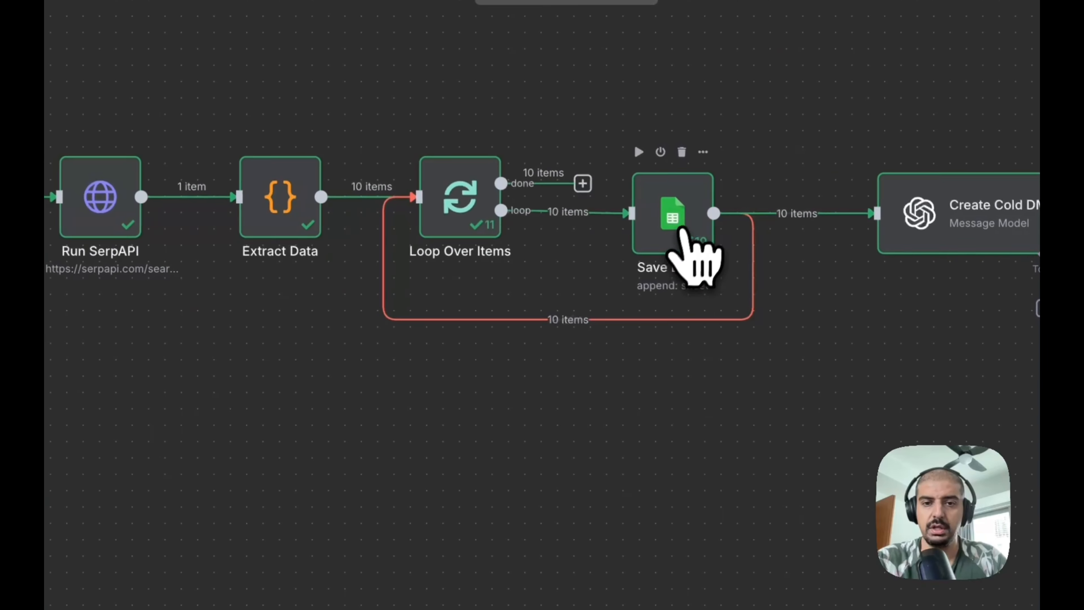
left_click(298, 102)
- Examine the Save Leads node's target document, sheet and column mappings, including how input fields map to the columns, and return to the canvas
double_click(685, 230)
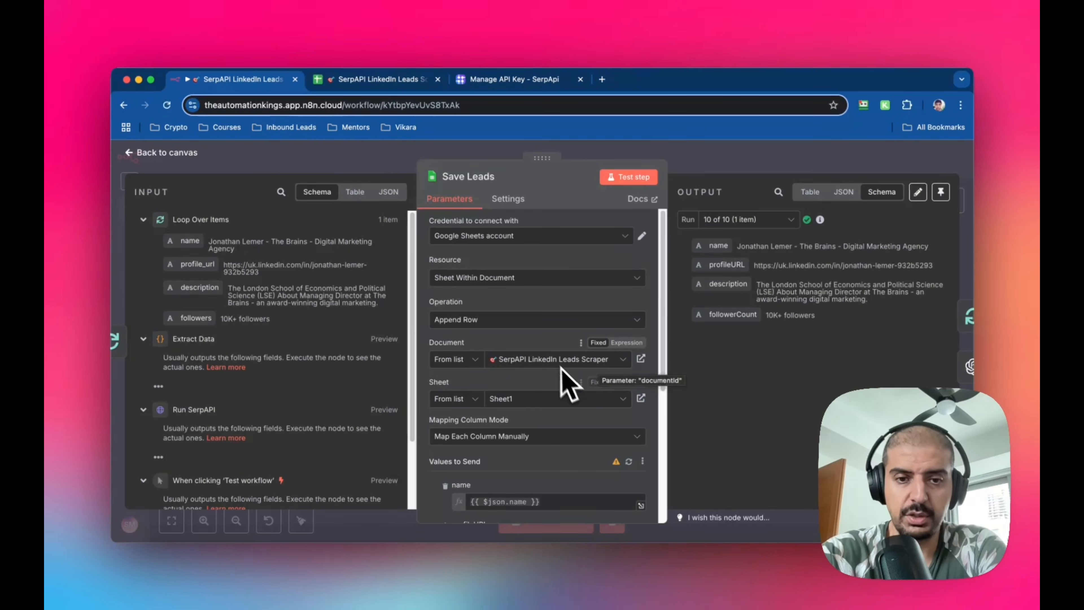
scroll(578, 388, "down", 1)
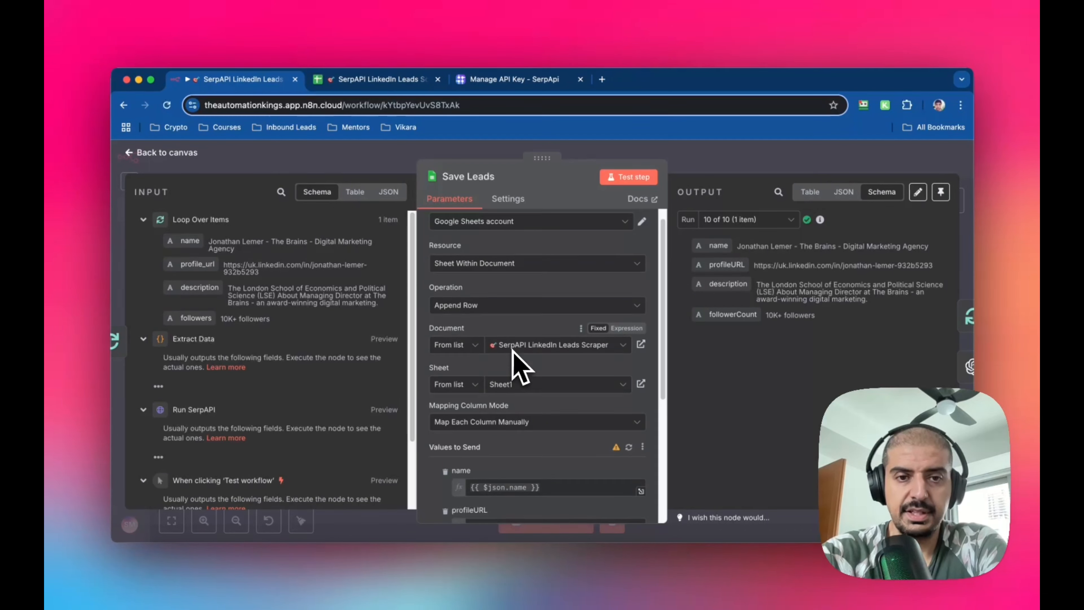
scroll(491, 342, "up", 1)
scroll(493, 325, "down", 5)
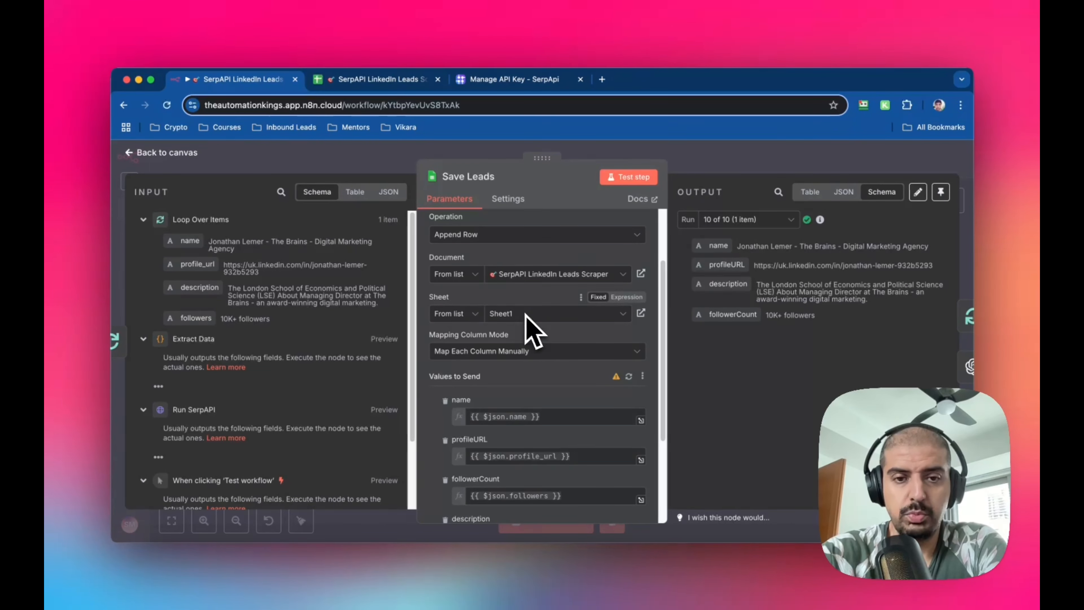
scroll(528, 346, "down", 8)
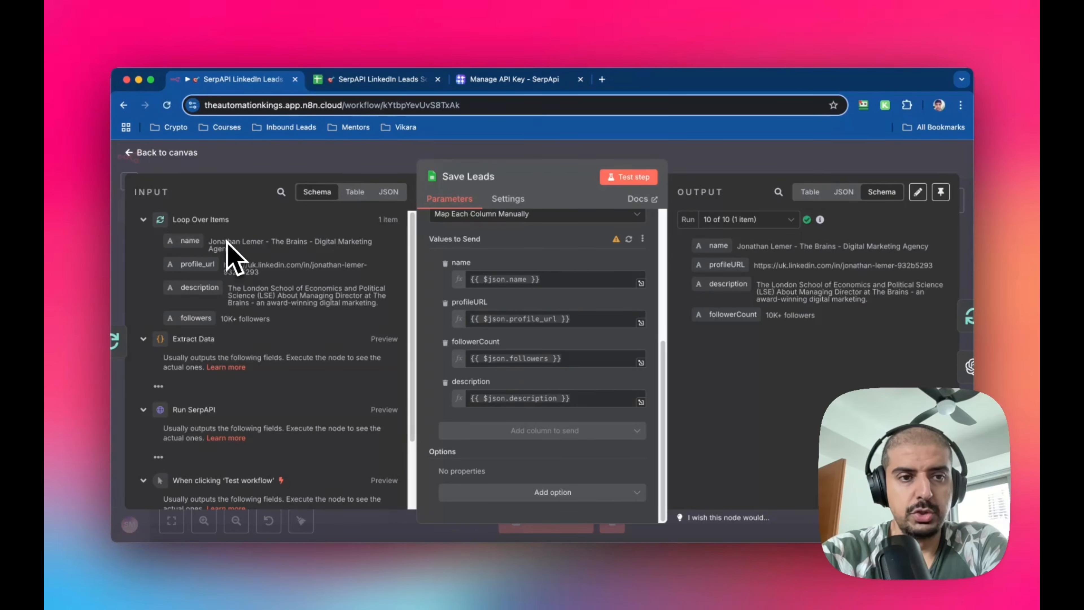
left_click_drag(191, 241, 413, 268)
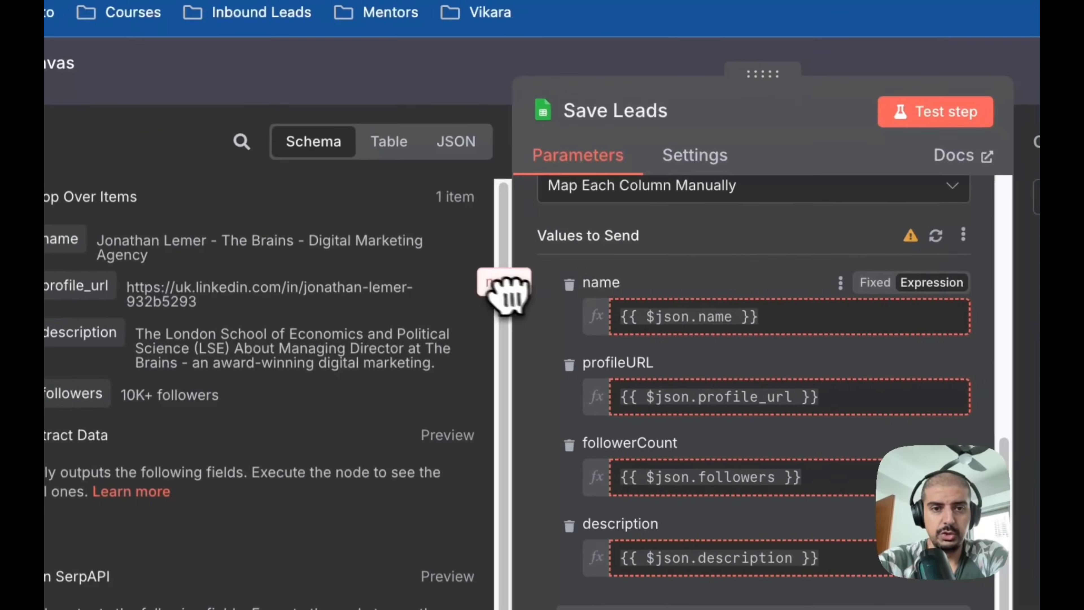
left_click_drag(508, 294, 242, 225)
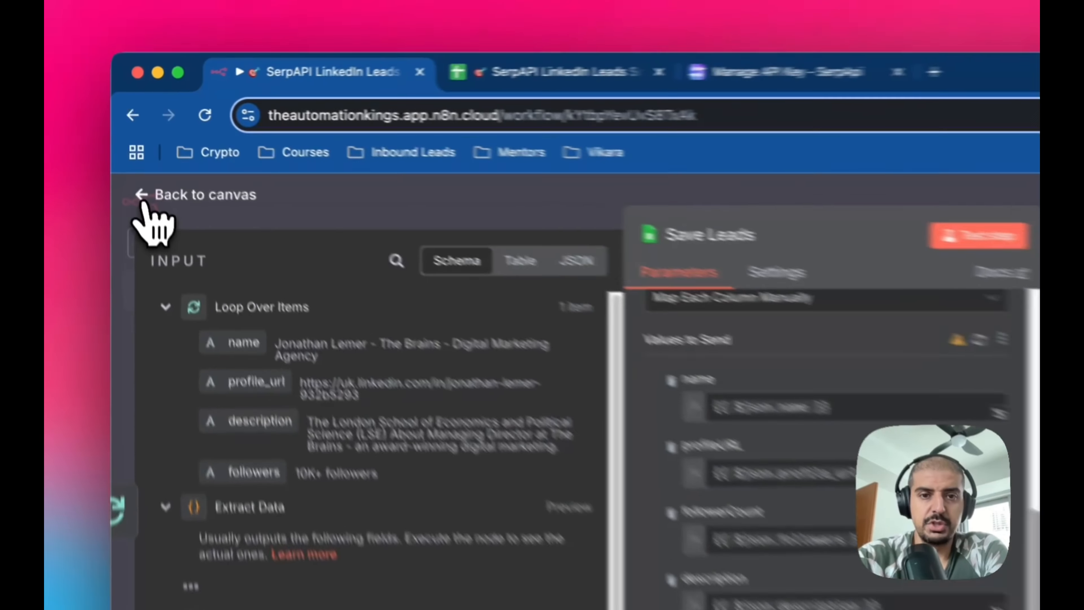
left_click(130, 153)
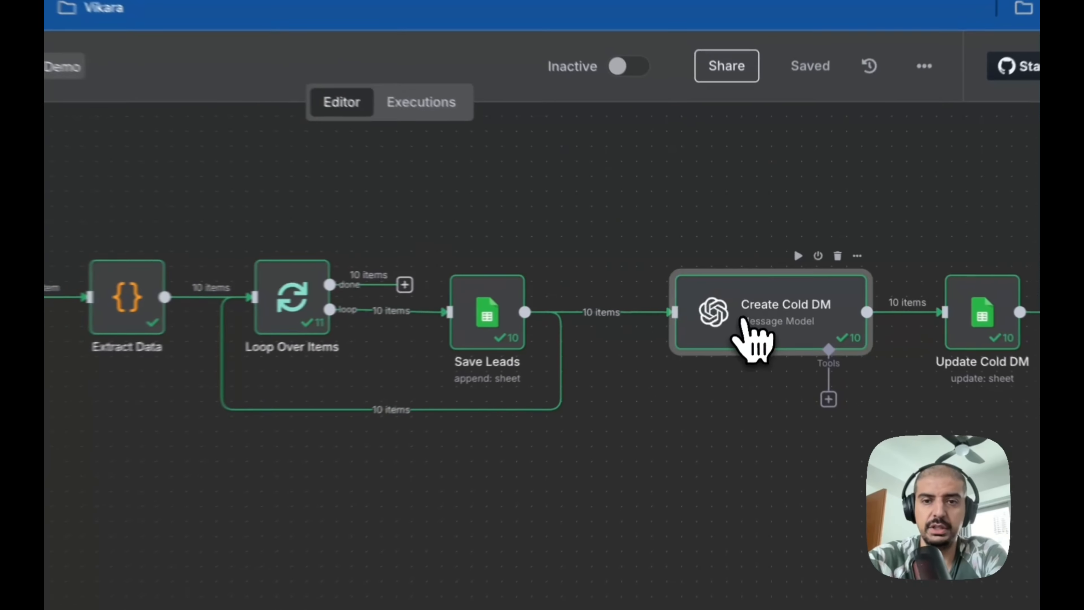
- Open the Create Cold DM node and review its credential, operation, model and message settings
double_click(757, 303)
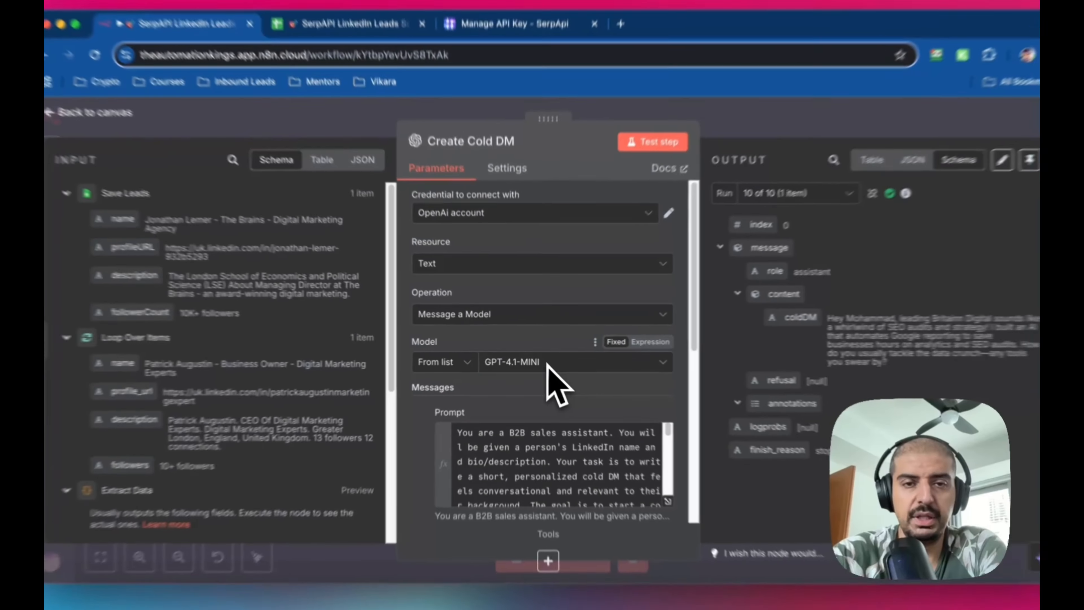
scroll(525, 373, "down", 2)
scroll(542, 367, "down", 1)
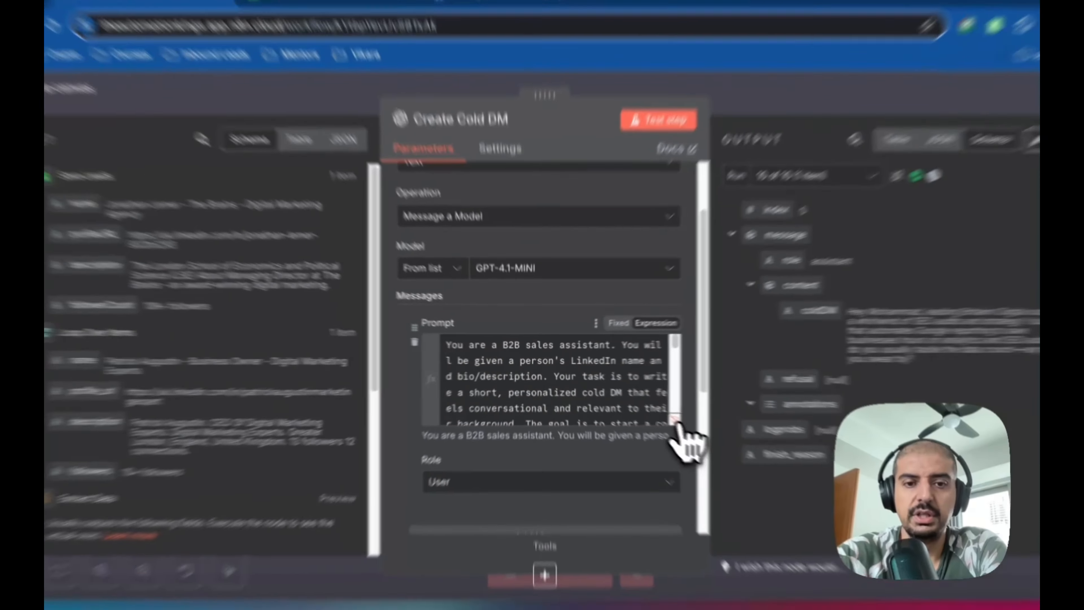
- Read the full Create Cold DM prompt expression, covering its requirements, inputs and example JSON output, and close the expression editor
left_click(641, 404)
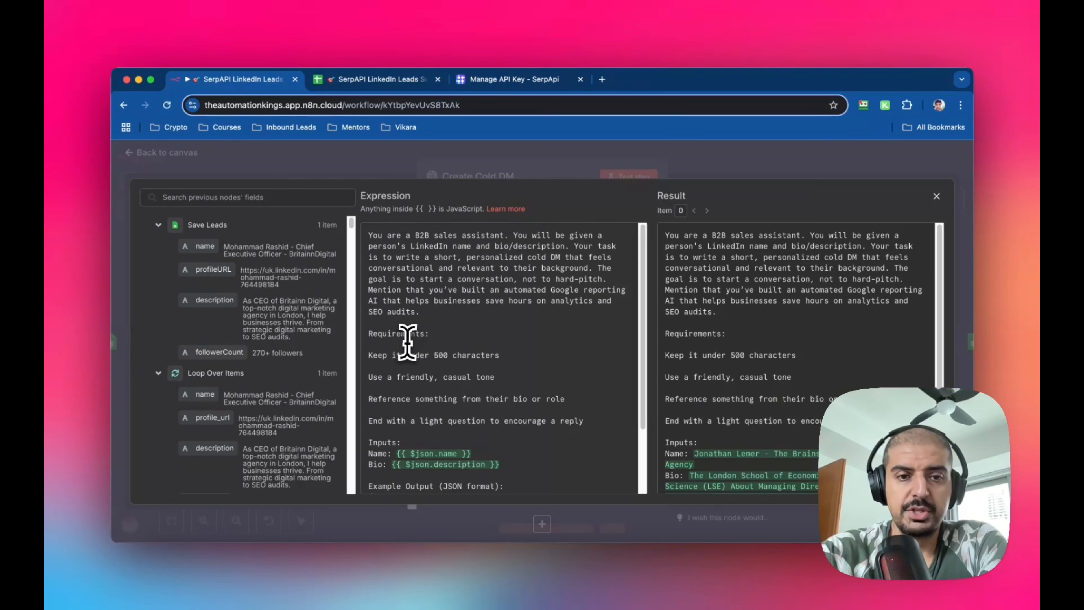
scroll(478, 348, "down", 3)
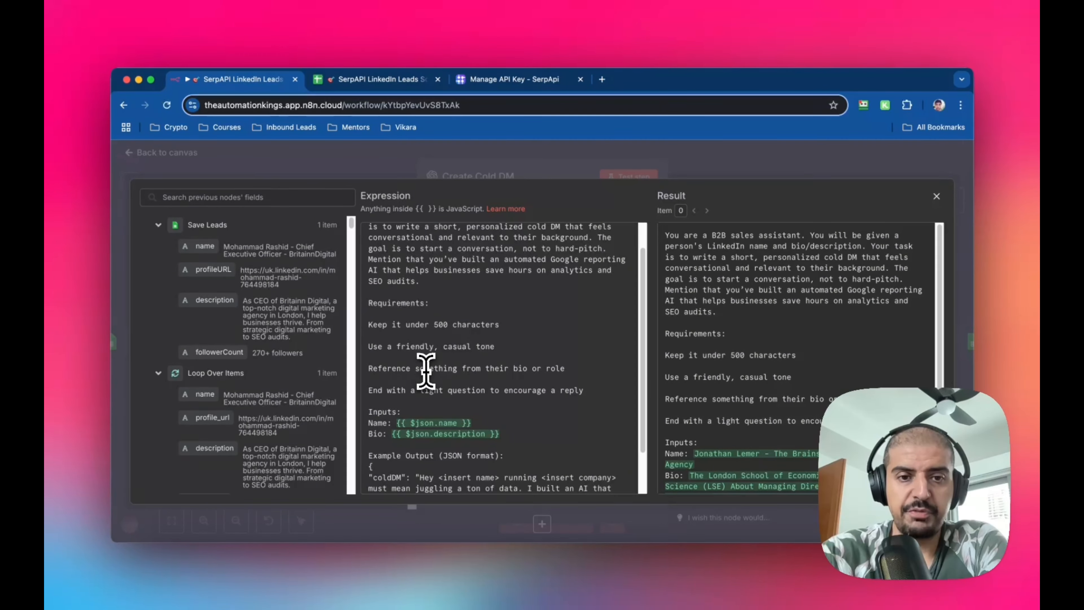
scroll(515, 370, "down", 2)
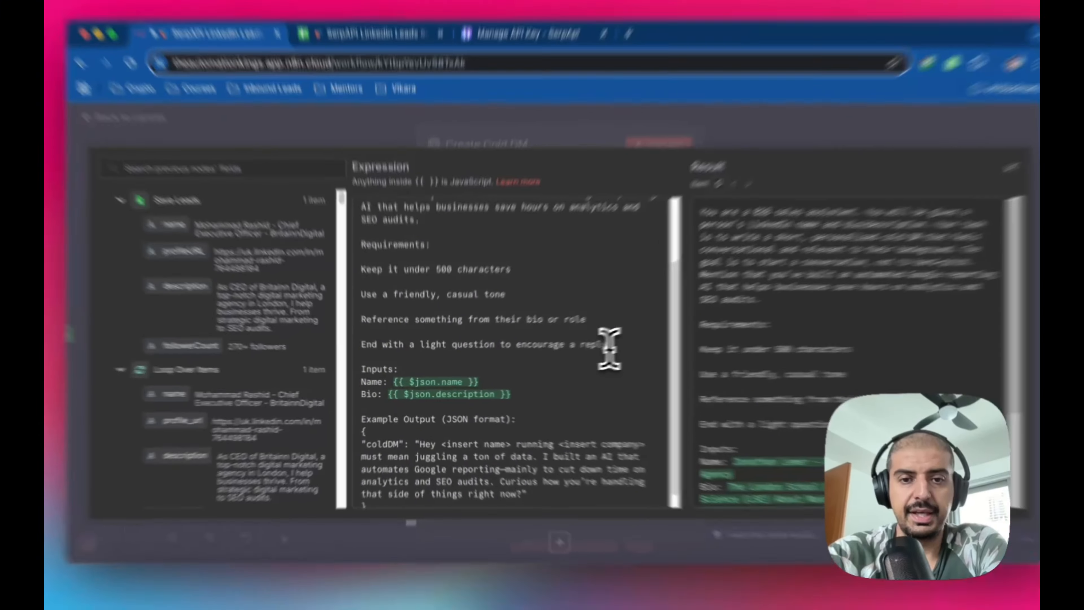
left_click_drag(610, 351, 378, 349)
left_click_drag(337, 303, 327, 307)
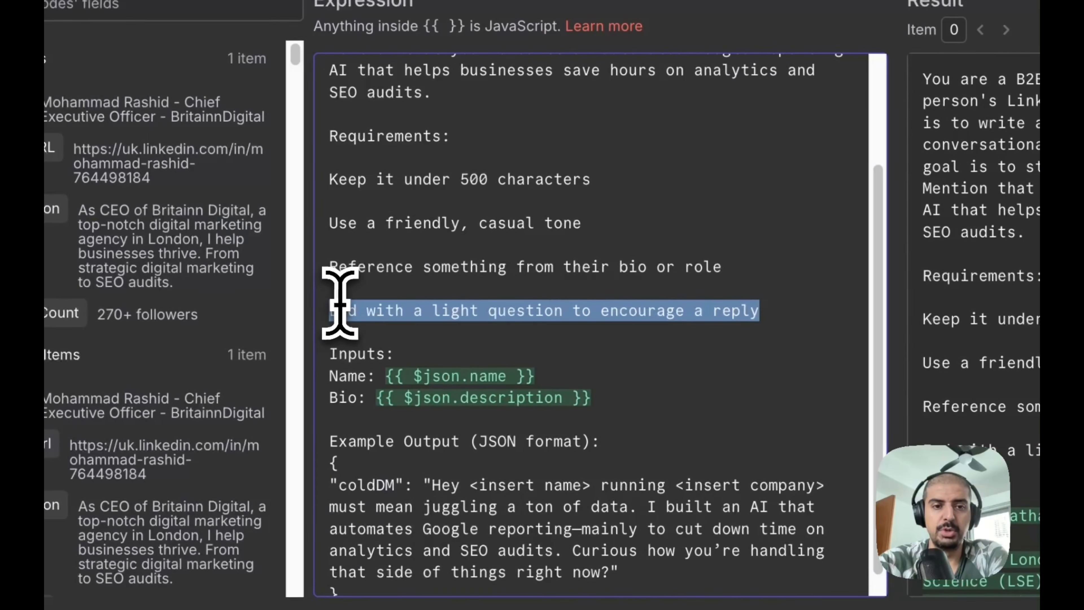
left_click(736, 256)
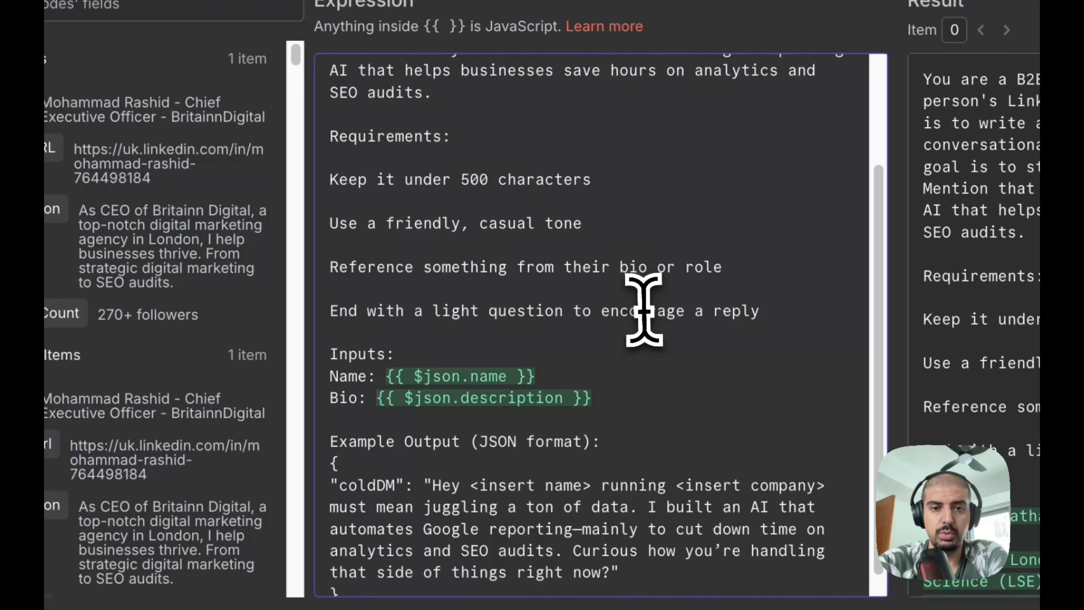
scroll(653, 318, "down", 1)
scroll(653, 318, "down", 1)
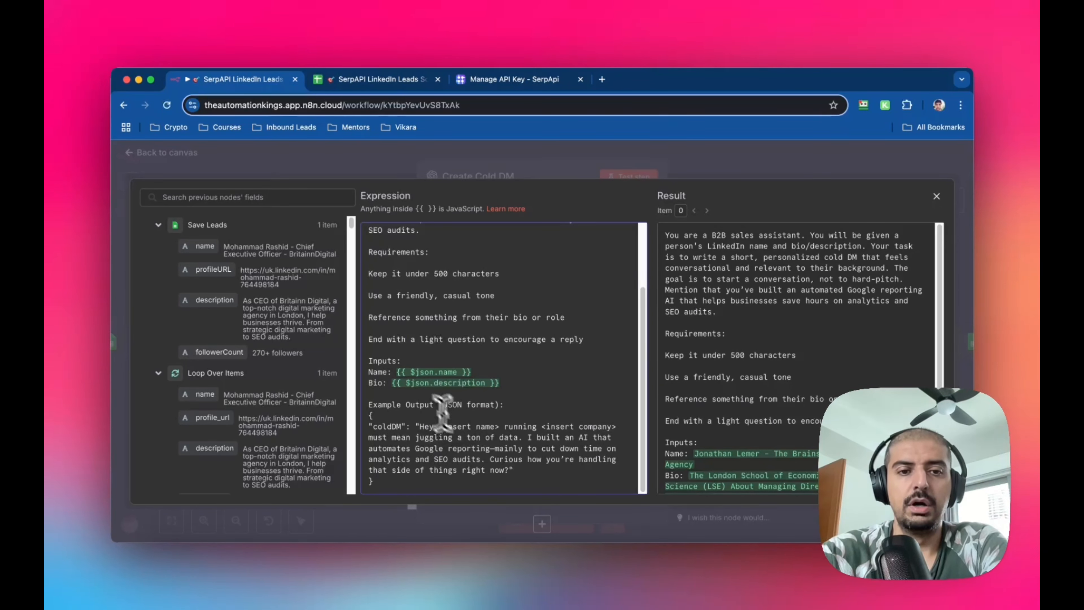
scroll(804, 360, "down", 5)
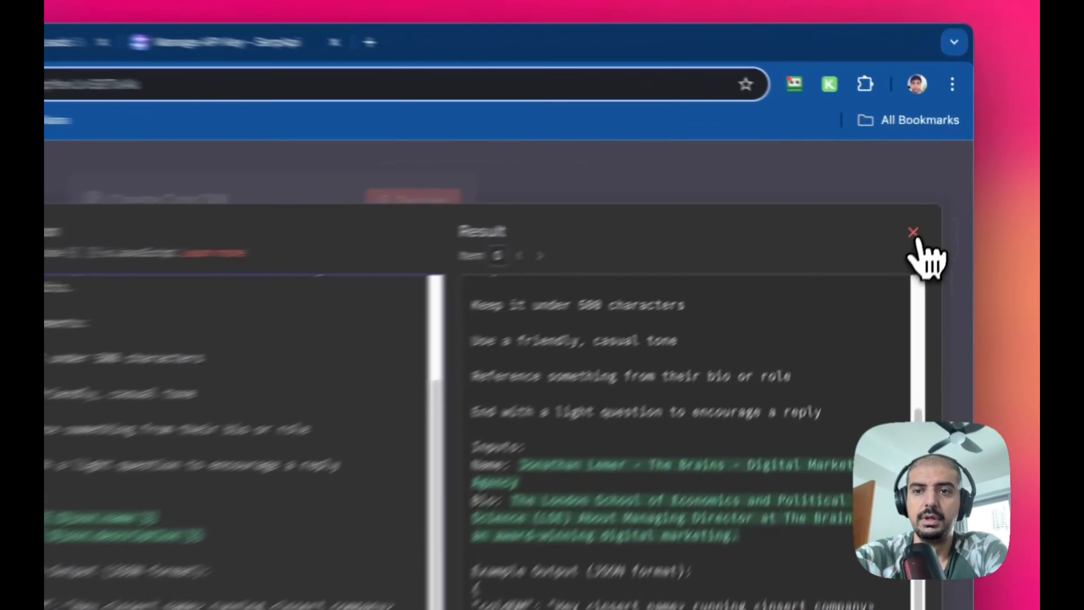
left_click(914, 234)
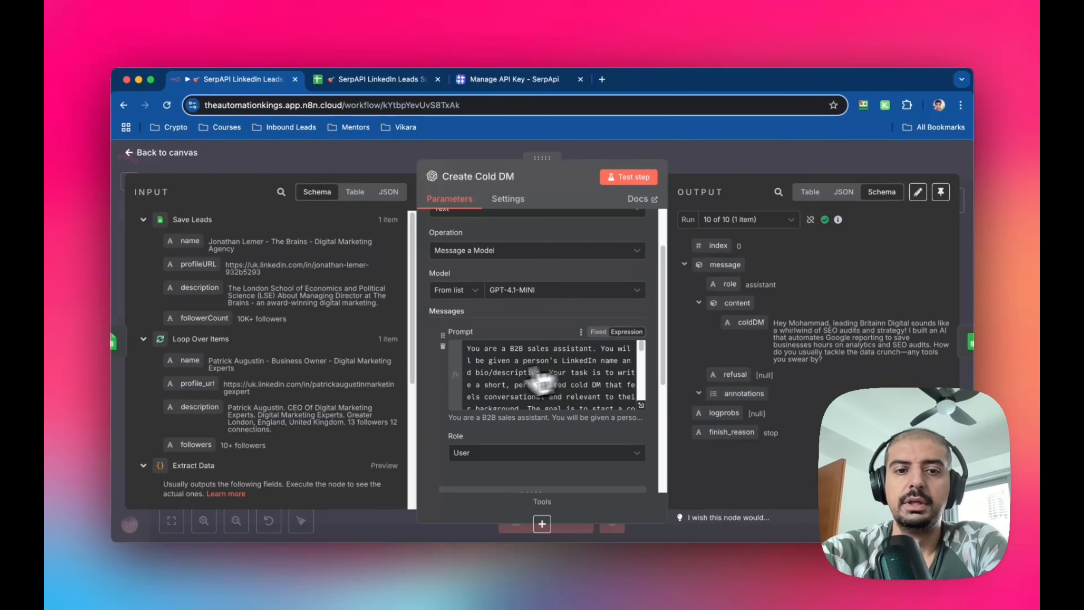
- Review the remaining Create Cold DM parameters below the prompt and return to the canvas
scroll(529, 380, "down", 3)
scroll(432, 386, "down", 2)
scroll(432, 386, "down", 2)
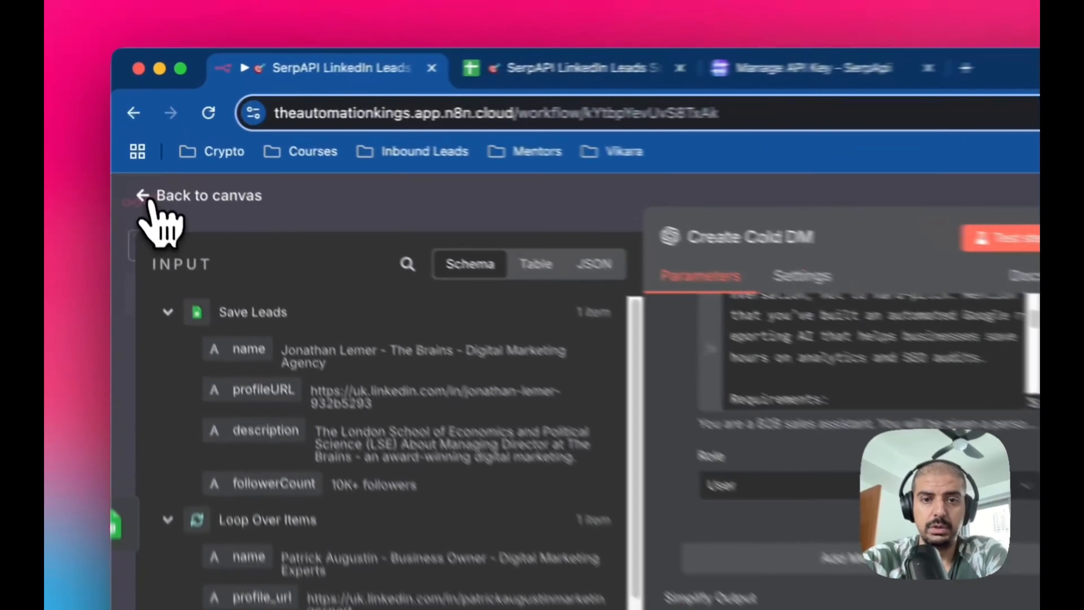
left_click(130, 152)
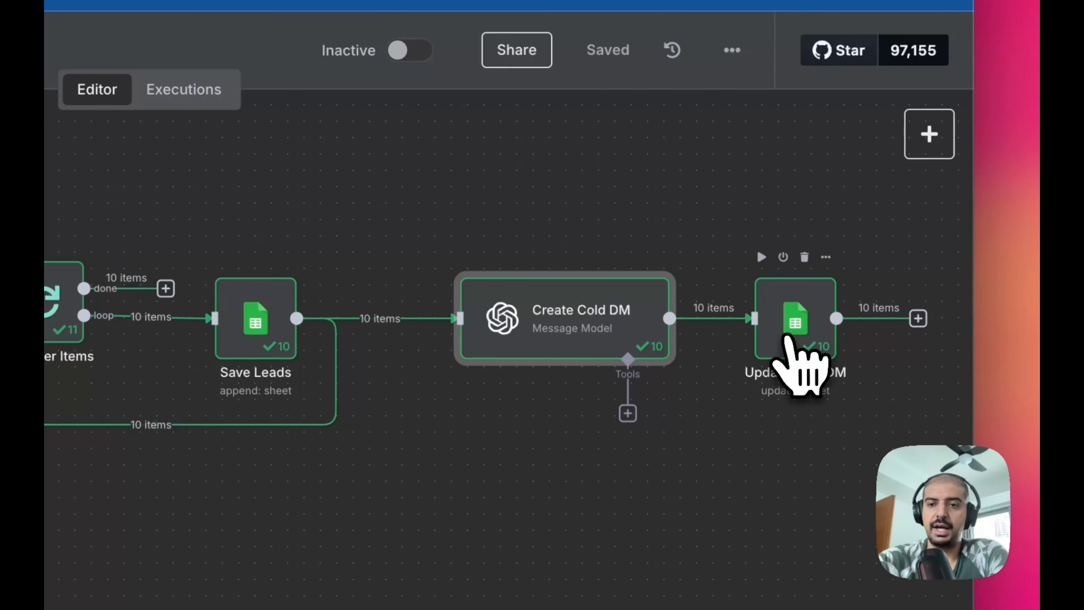
- Search the available nodes for "google" and close the node list without adding one
left_click(929, 134)
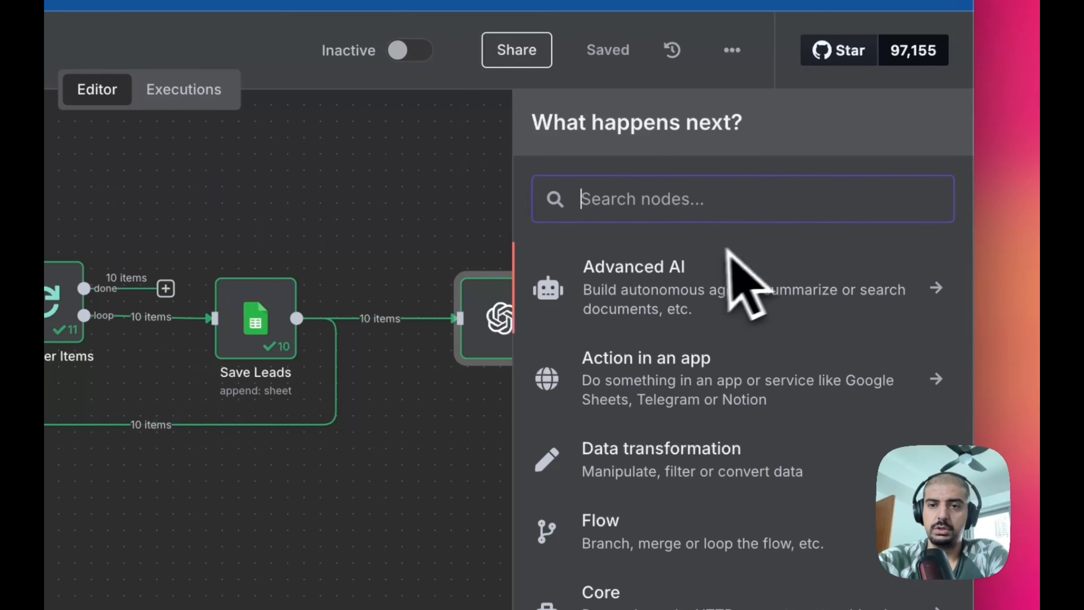
left_click(682, 199)
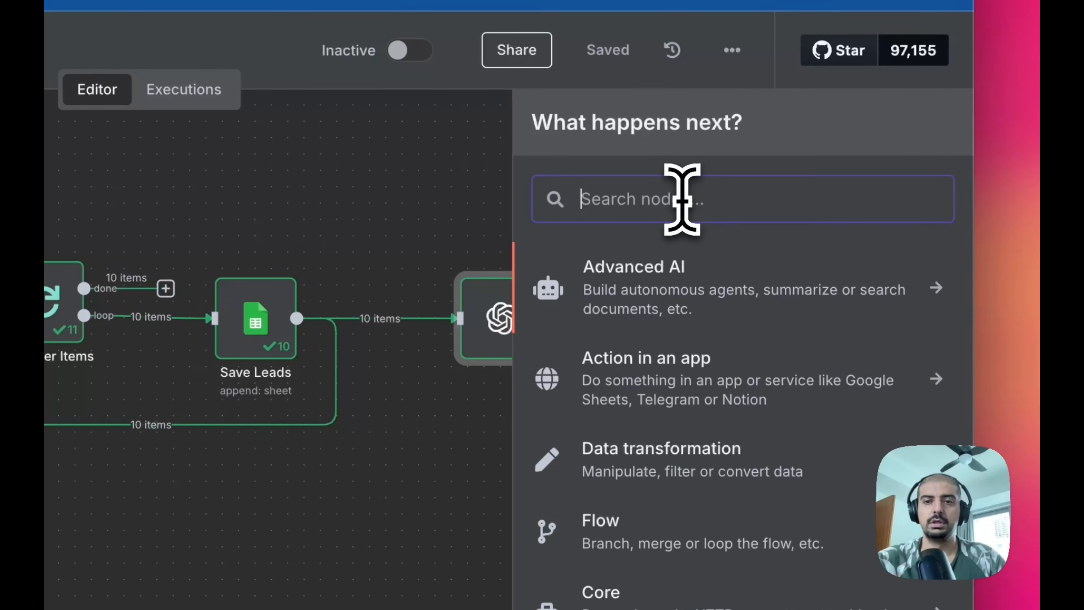
type("google")
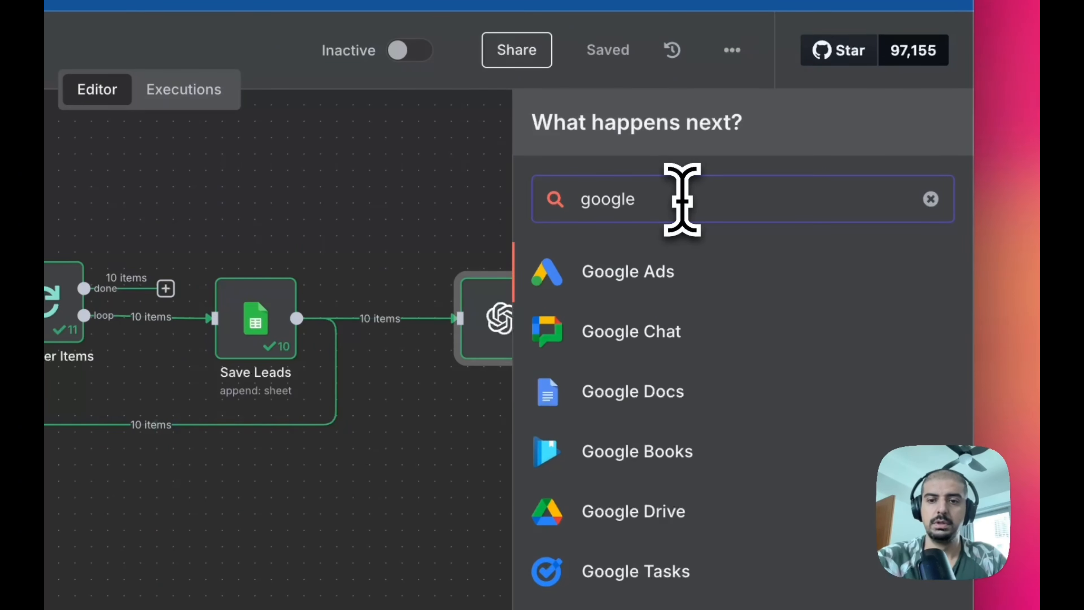
left_click(379, 531)
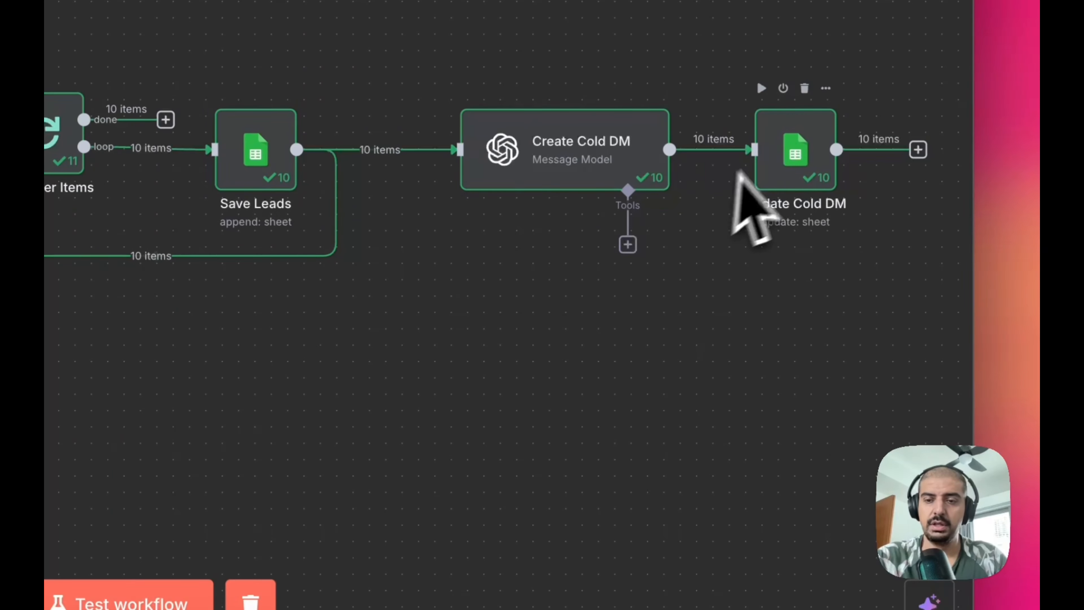
- Open the Update Cold DM node and examine its operation, target sheet, matching column and profileURL value
double_click(793, 171)
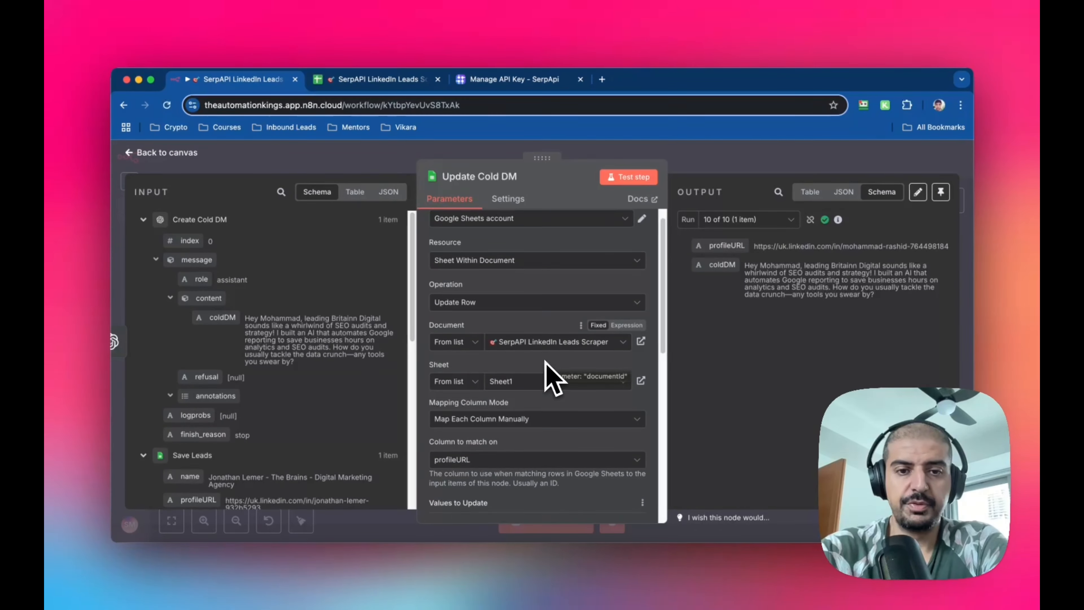
scroll(551, 375, "down", 3)
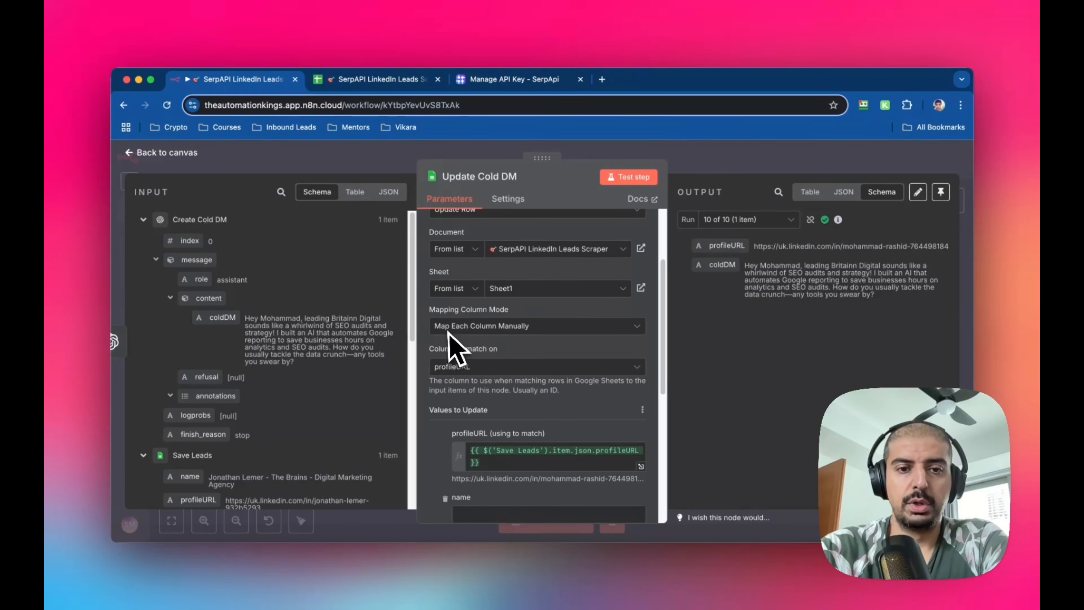
scroll(508, 348, "down", 2)
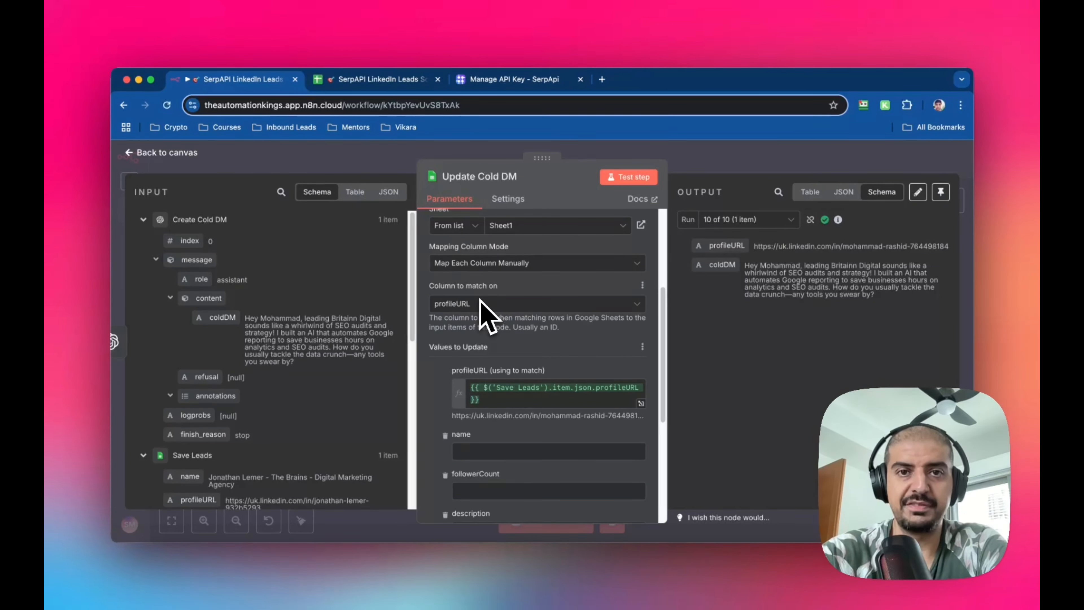
scroll(481, 299, "down", 1)
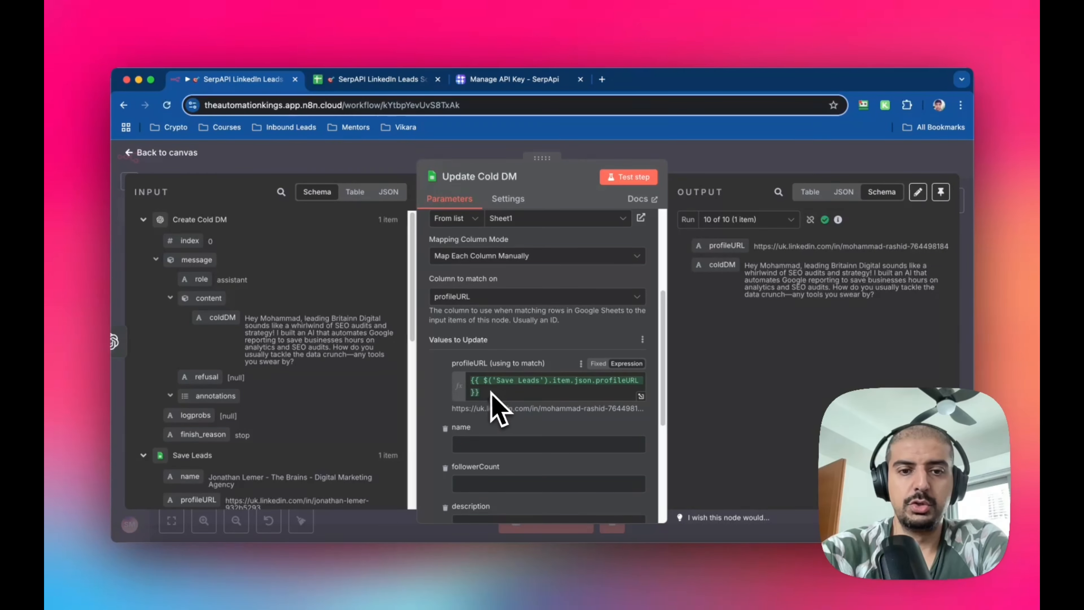
- Trace the profileURL field from the Save Leads input, examine the coldDM column mapping, and return to the canvas
scroll(282, 323, "down", 5)
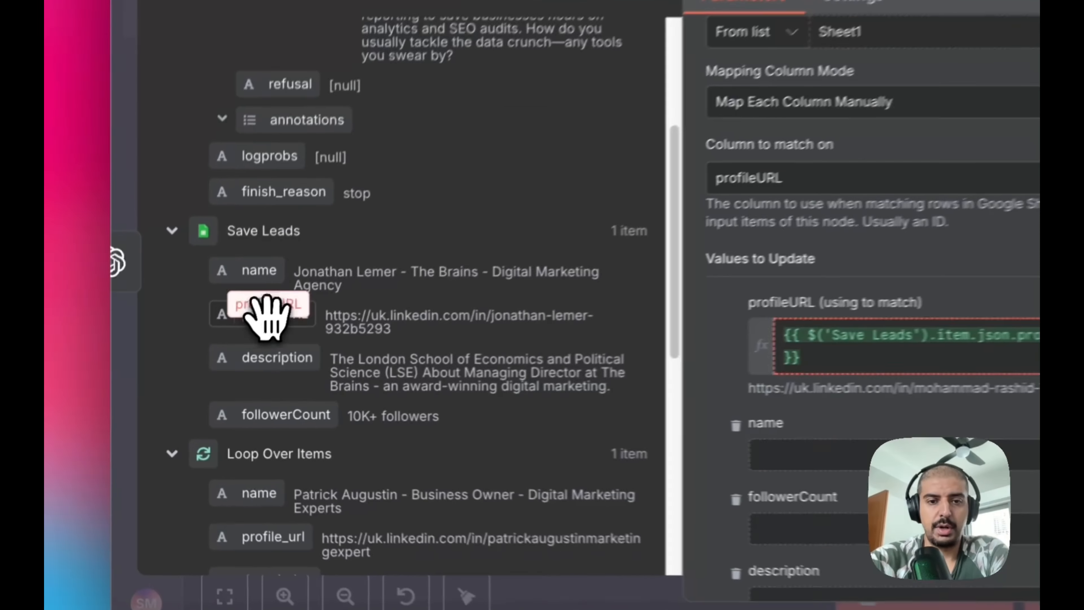
left_click_drag(191, 366, 260, 358)
left_click_drag(350, 289, 234, 302)
scroll(760, 401, "down", 5)
scroll(600, 311, "down", 2)
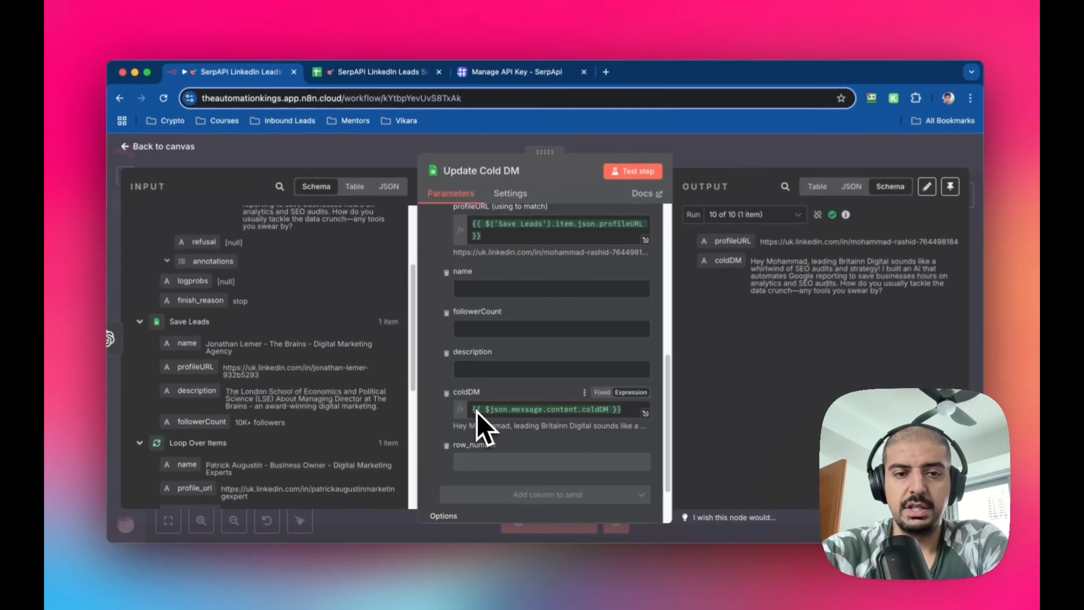
scroll(273, 311, "up", 5)
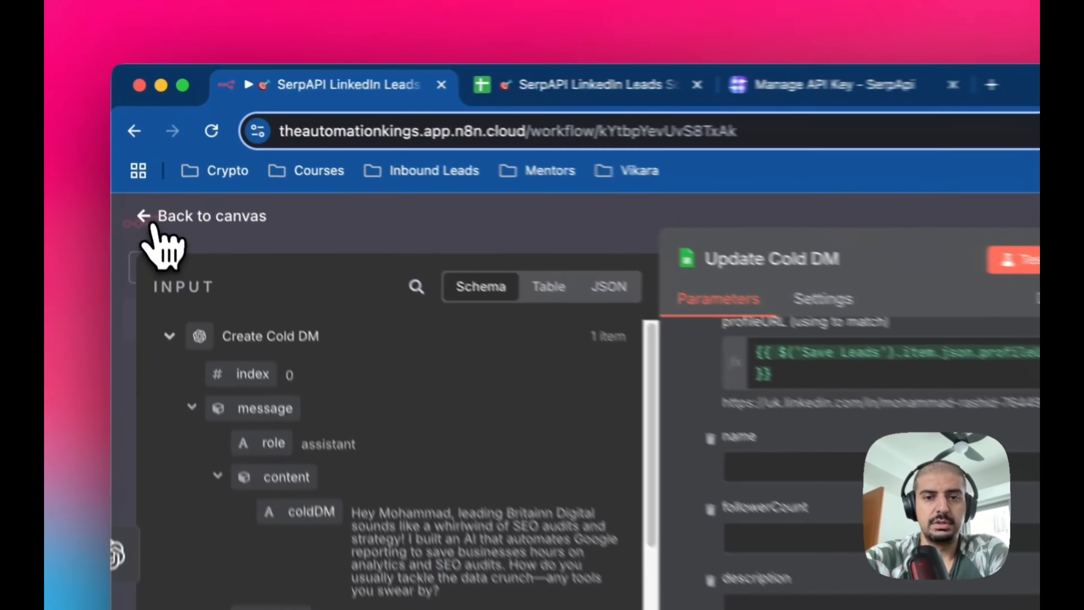
left_click(130, 153)
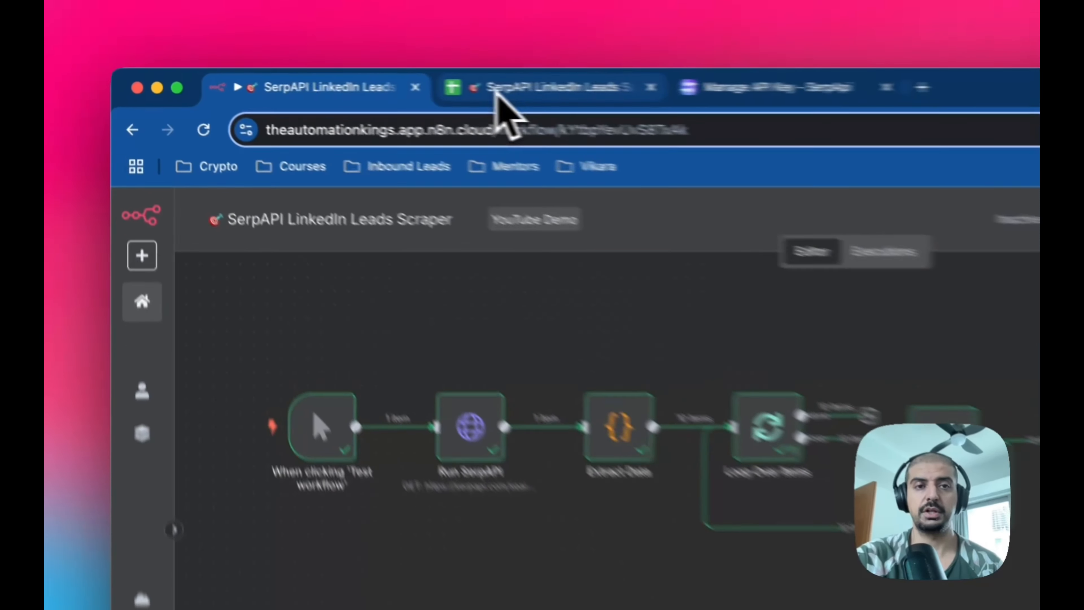
- Switch to the SerpAPI LinkedIn Leads Scraper spreadsheet in Google Sheets and inspect the saved leads with their cold DMs
left_click(341, 79)
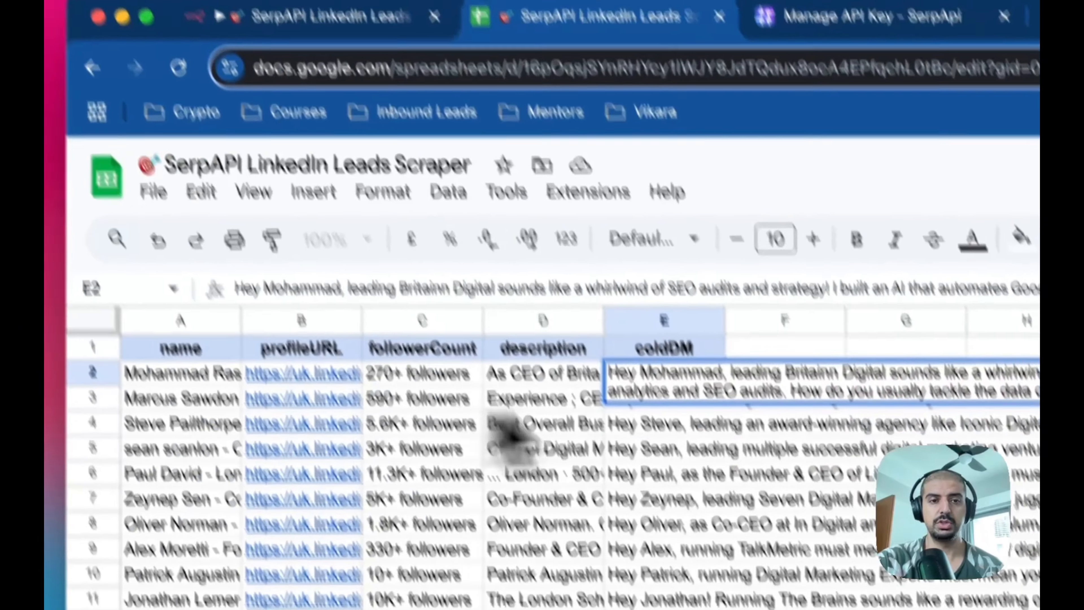
left_click(802, 447)
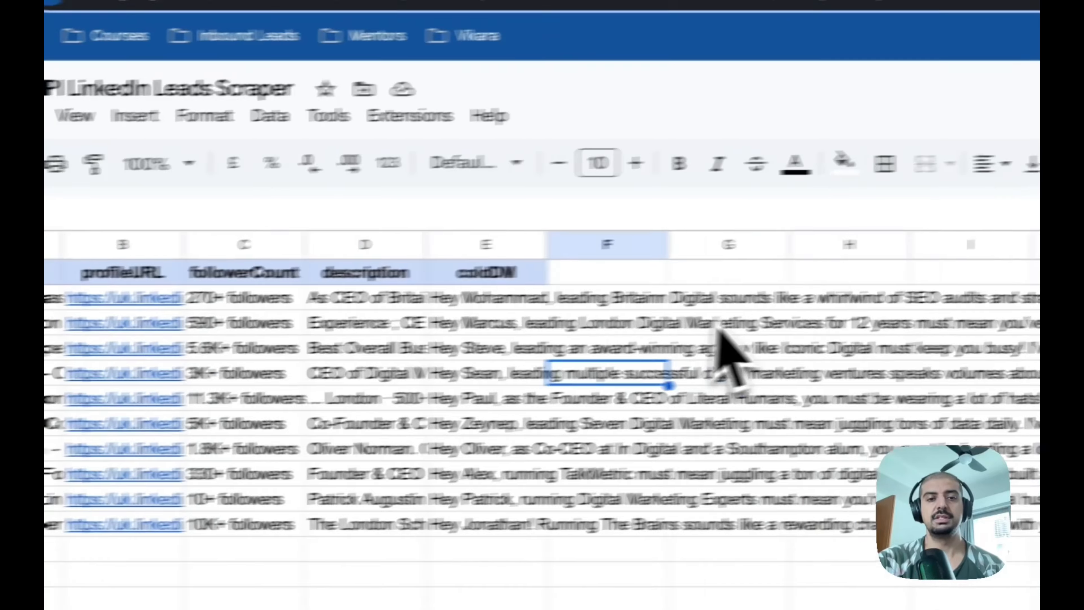